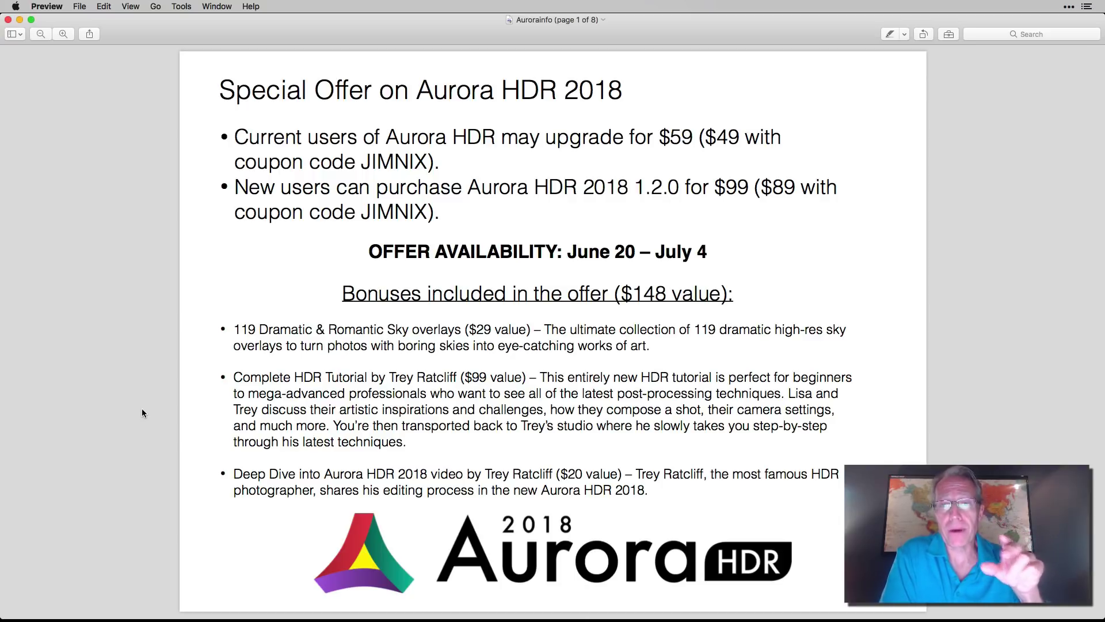
In Chrome, go through Photography Tutorials to the Complete HDR Tutorial 3.0 store page ($99.00).
{"action": "key", "text": "super+Tab"}
{"action": "key", "text": "super+Tab"}
{"action": "key", "text": "super+Tab"}
{"action": "key", "text": "super+Tab"}
{"action": "key", "text": "super+Tab"}
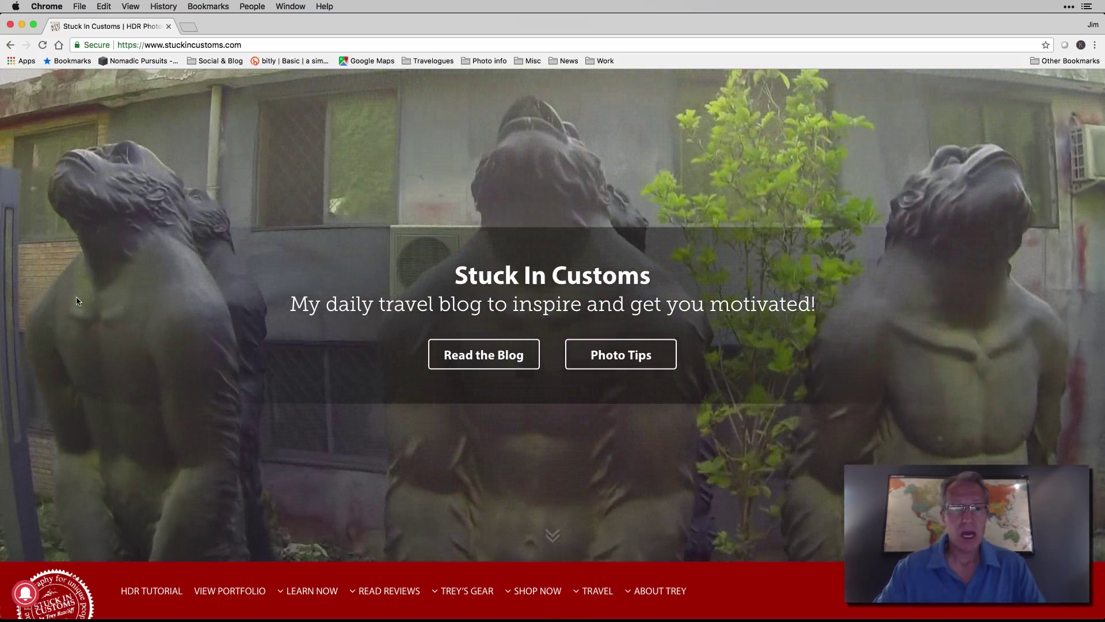
{"action": "scroll", "coordinate": [69, 346], "scroll_direction": "down", "scroll_amount": 10}
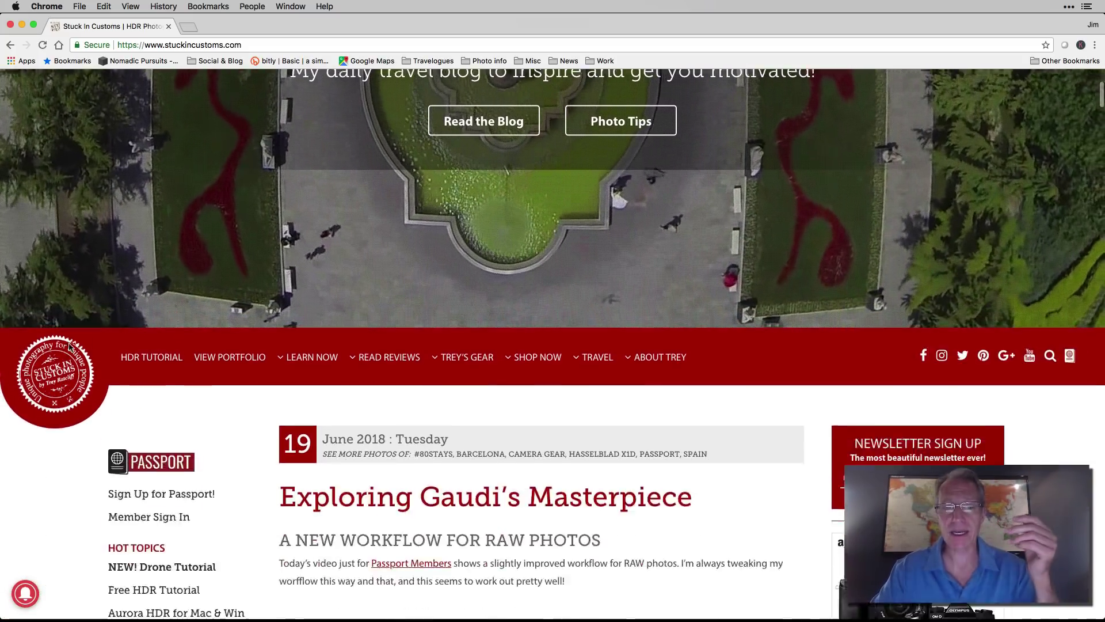
{"action": "scroll", "coordinate": [69, 347], "scroll_direction": "down", "scroll_amount": 5}
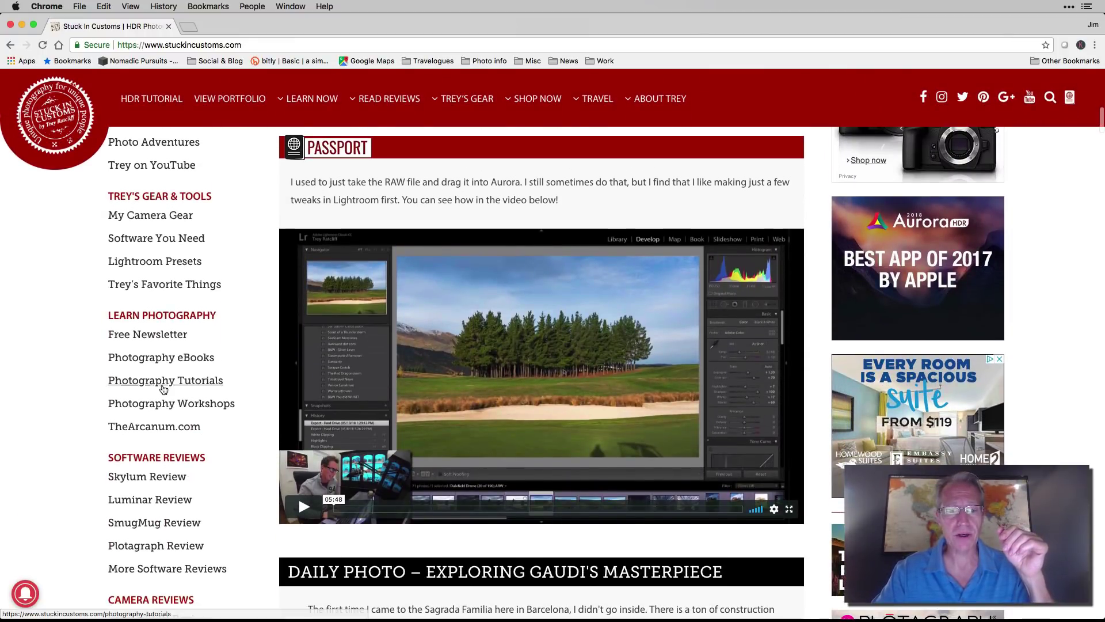
{"action": "left_click", "coordinate": [164, 387]}
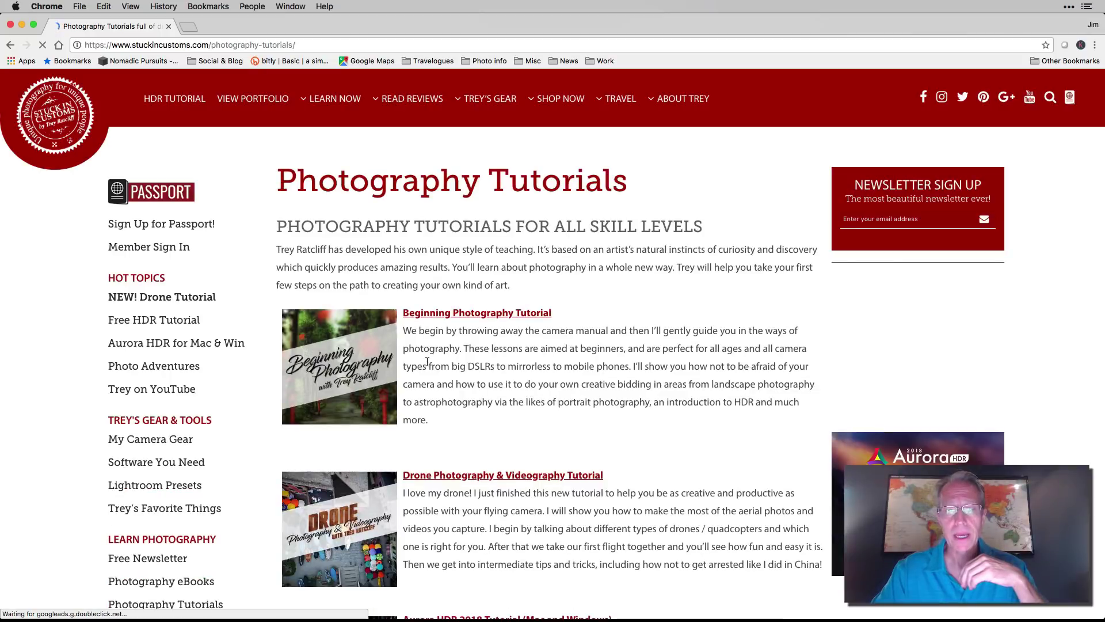
{"action": "scroll", "coordinate": [427, 361], "scroll_direction": "down", "scroll_amount": 7}
{"action": "scroll", "coordinate": [403, 317], "scroll_direction": "down", "scroll_amount": 2}
{"action": "left_click", "coordinate": [371, 345]}
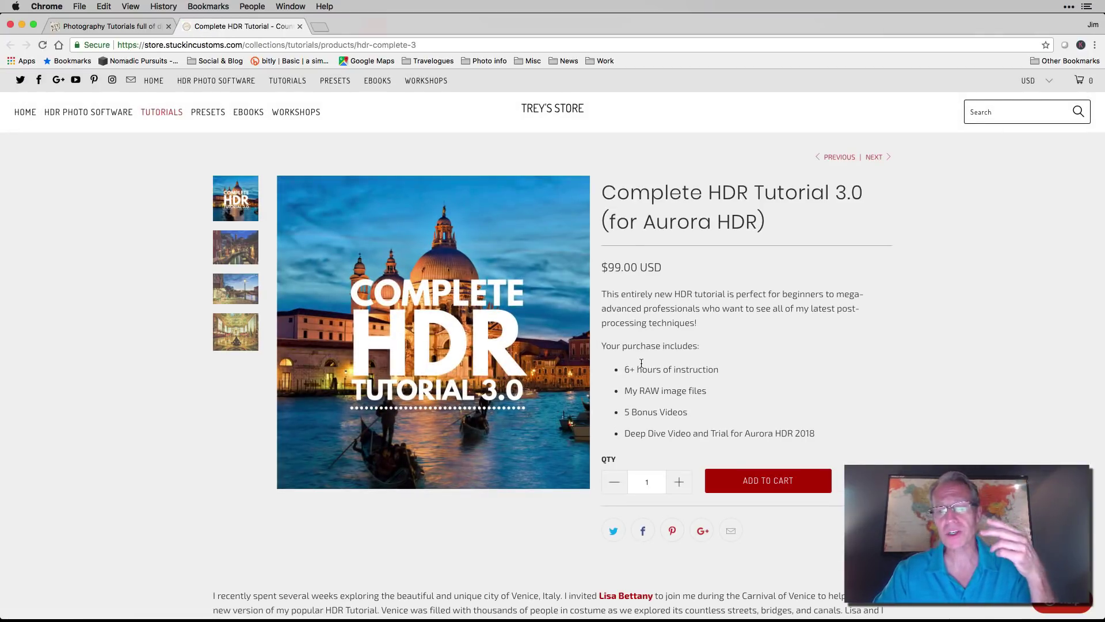
{"action": "scroll", "coordinate": [641, 412], "scroll_direction": "down", "scroll_amount": 10}
{"action": "scroll", "coordinate": [641, 415], "scroll_direction": "down", "scroll_amount": 13}
{"action": "scroll", "coordinate": [641, 414], "scroll_direction": "up", "scroll_amount": 12}
{"action": "scroll", "coordinate": [643, 414], "scroll_direction": "up", "scroll_amount": 7}
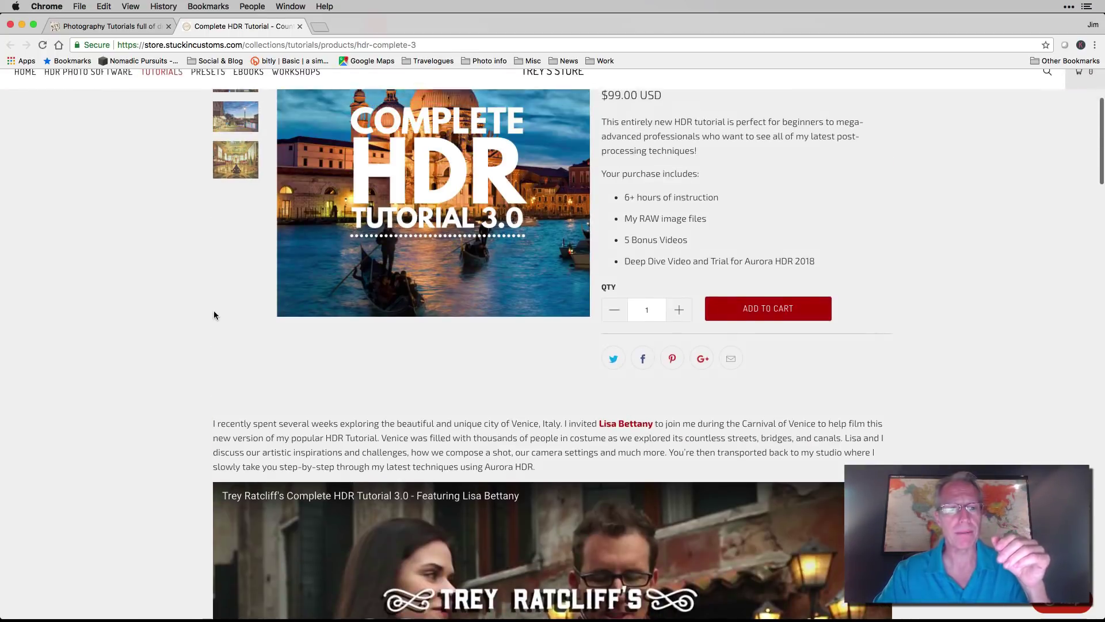
Minimize Chrome and move to page 2 of the Aurorainfo PDF, the $89 offer card.
{"action": "left_click", "coordinate": [22, 25]}
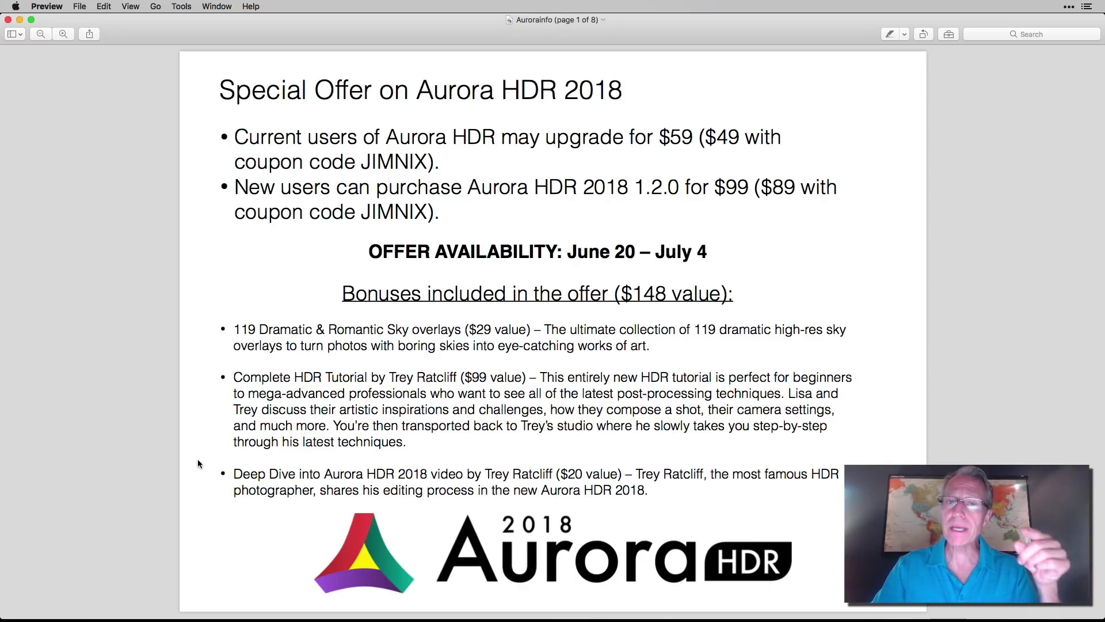
{"action": "key", "text": "Down"}
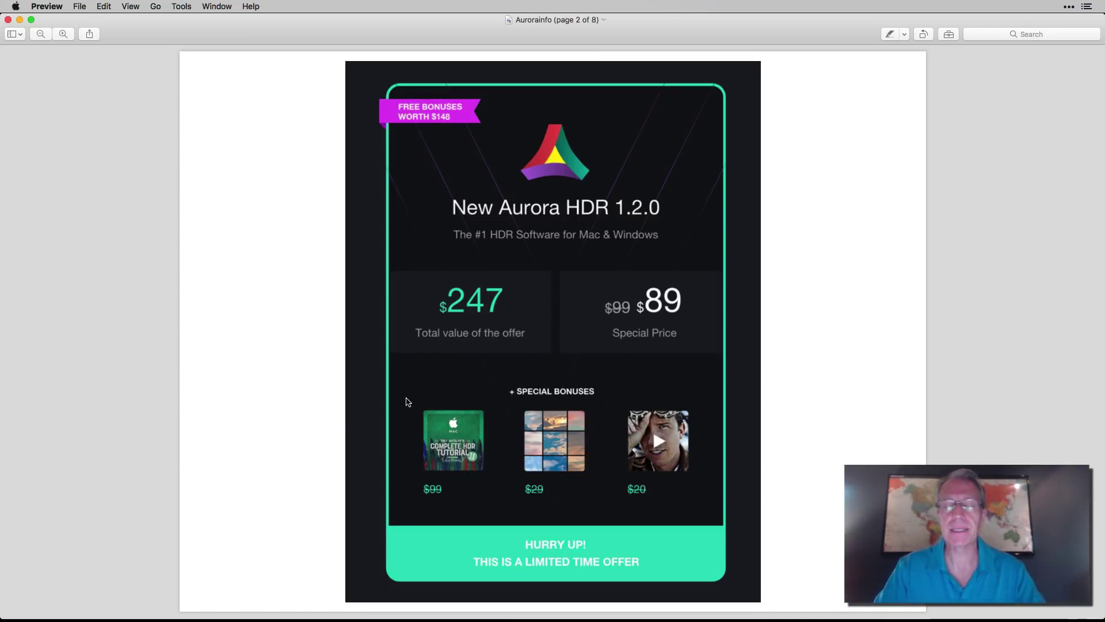
Page past the essential-changes list to page 4, the Windows improvements list.
{"action": "key", "text": "Down"}
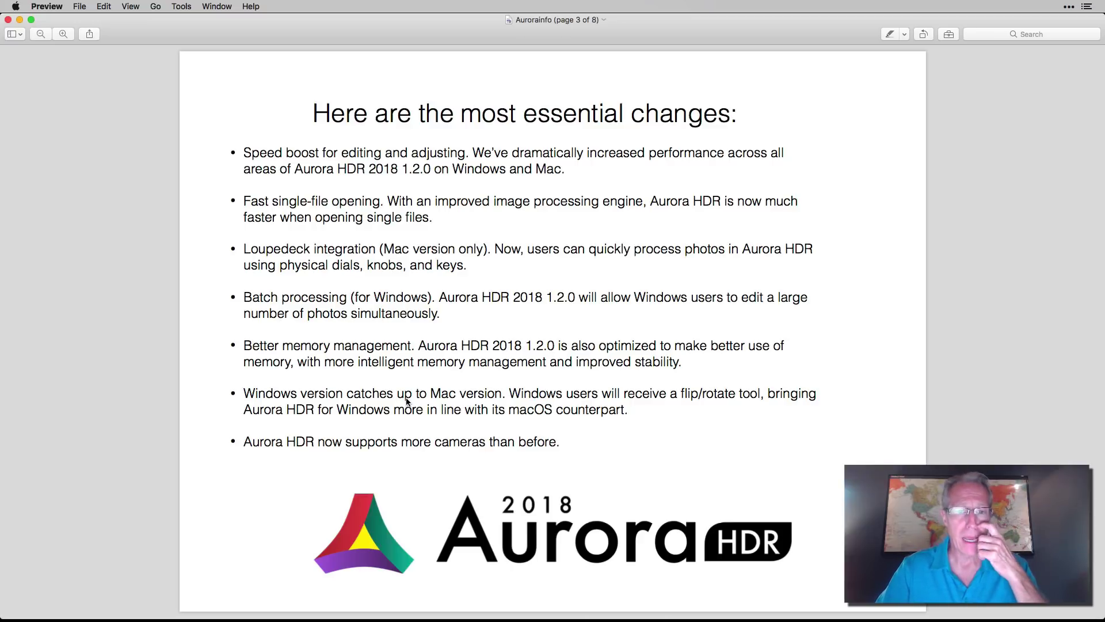
{"action": "key", "text": "Down"}
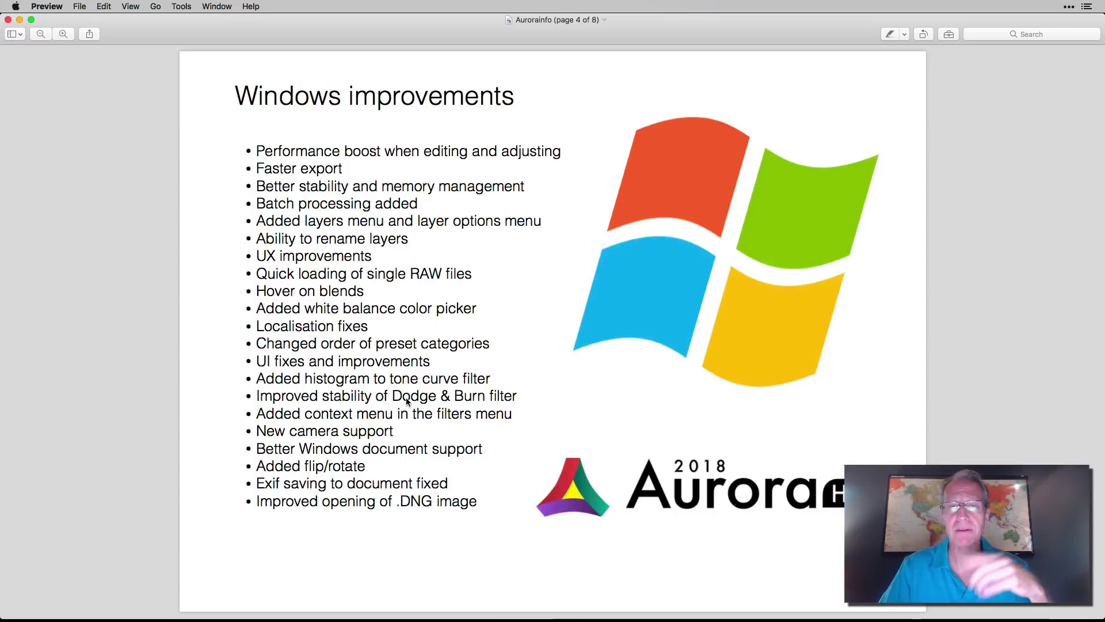
Advance past the Windows benchmark page to page 6, the Mac improvements list.
{"action": "key", "text": "Down"}
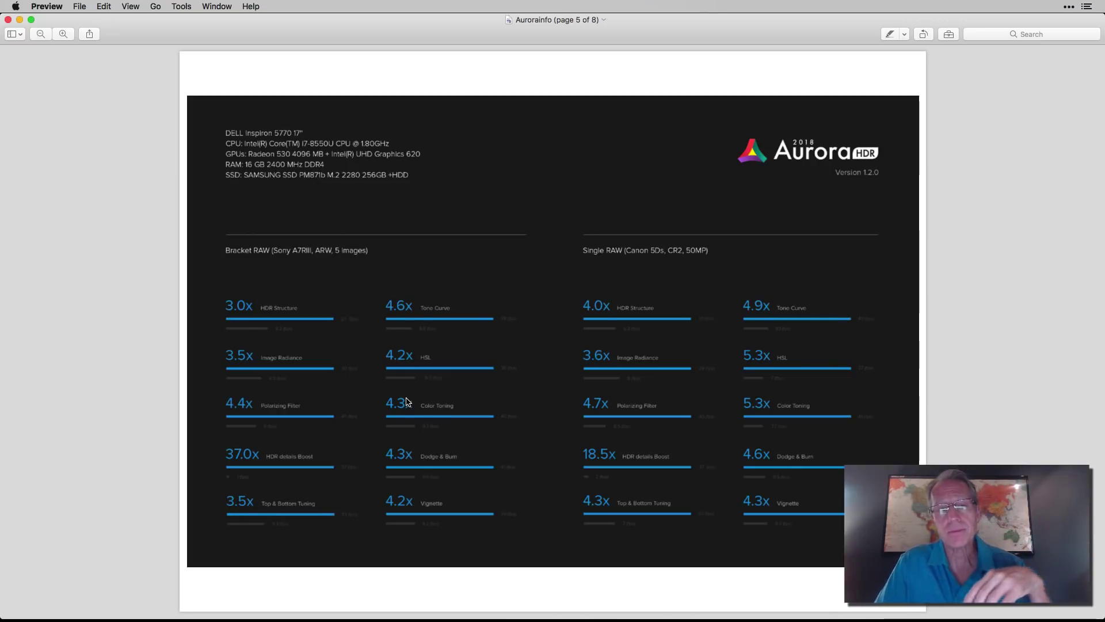
{"action": "key", "text": "Down"}
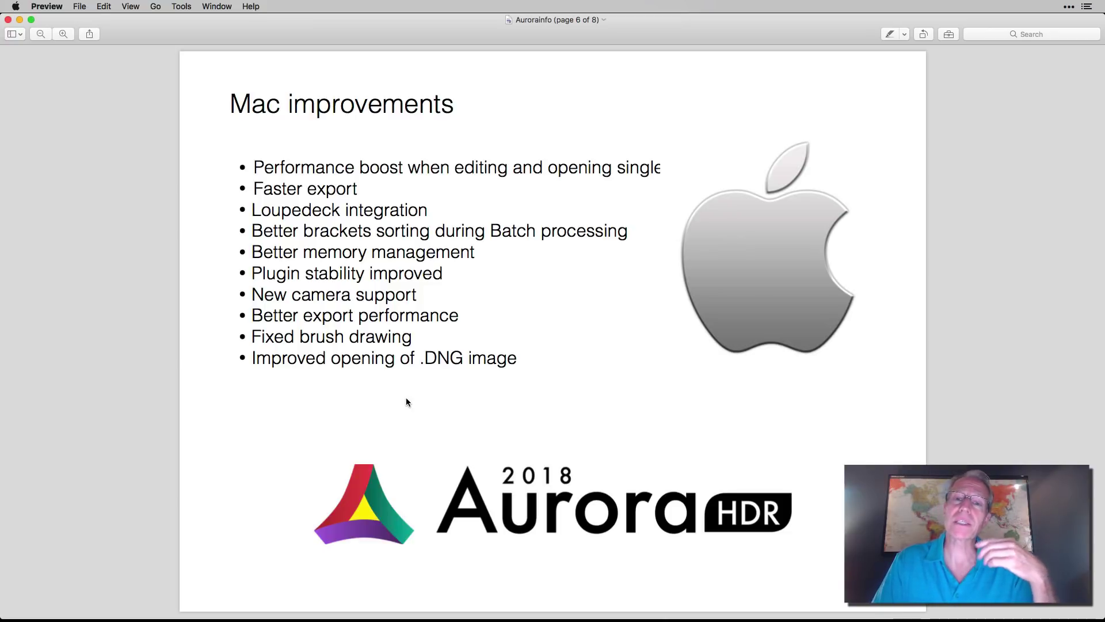
{"action": "key", "text": "Down"}
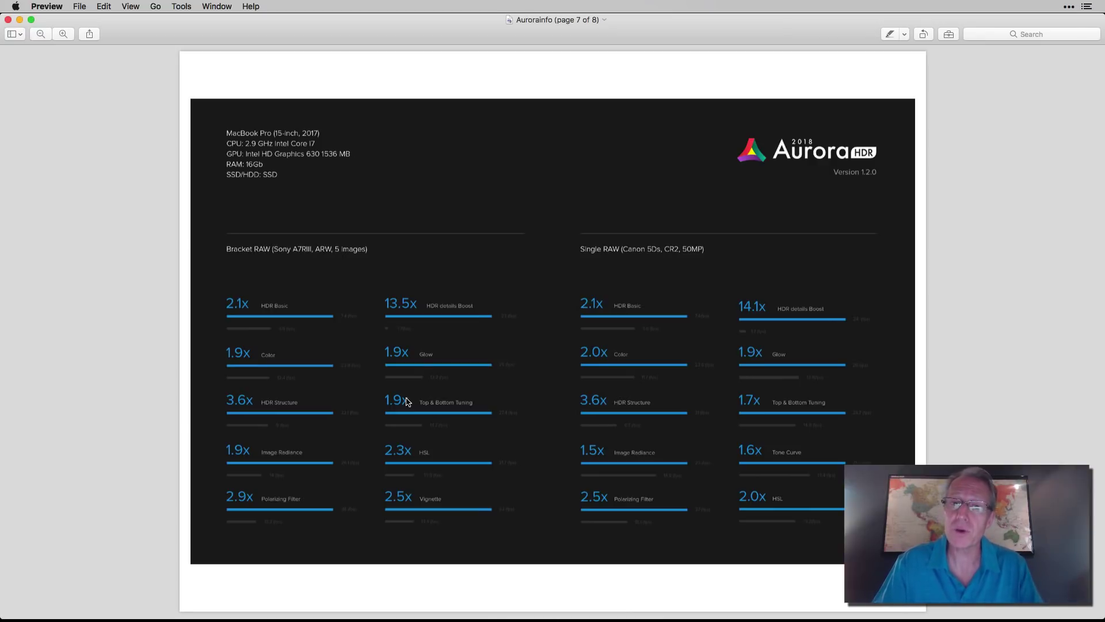
Advance to page 8 of 8, the Aurora HDR 2018 Loupedeck integration slide.
{"action": "key", "text": "Down"}
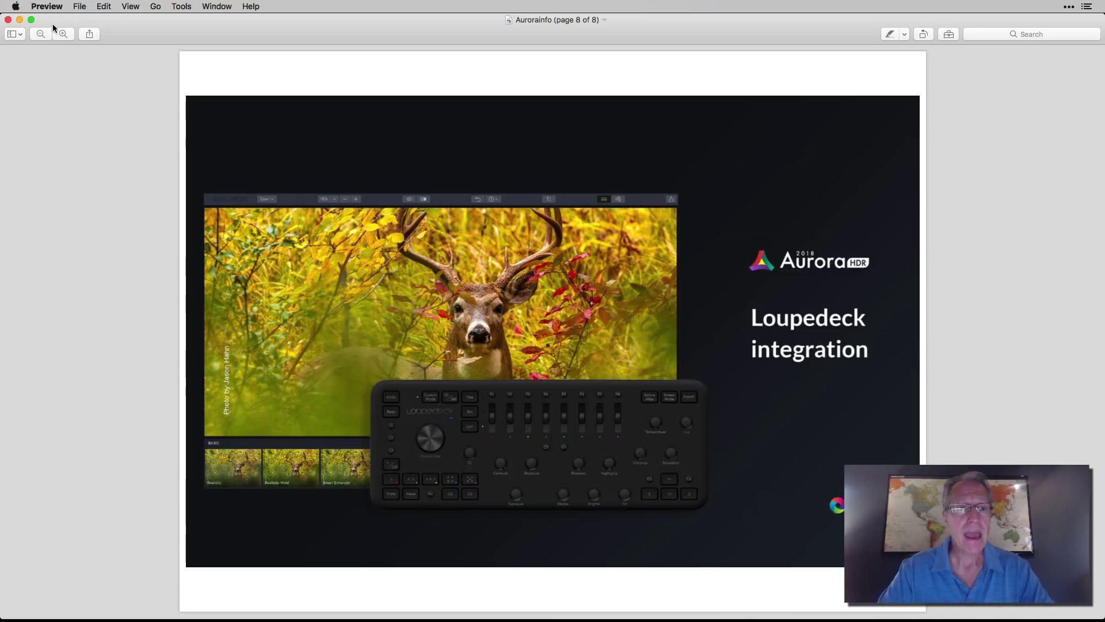
Close the PDF and view DSC08619, DSC08620 and DSC08621.tif, then FinalHDR.jpeg.
{"action": "left_click", "coordinate": [8, 21]}
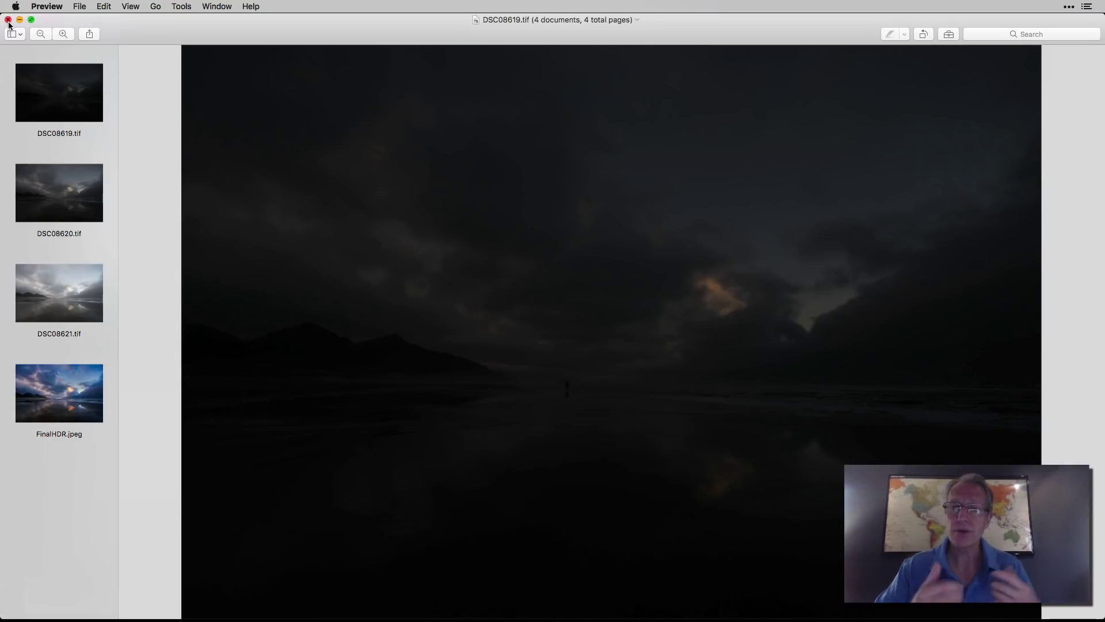
{"action": "left_click", "coordinate": [67, 101]}
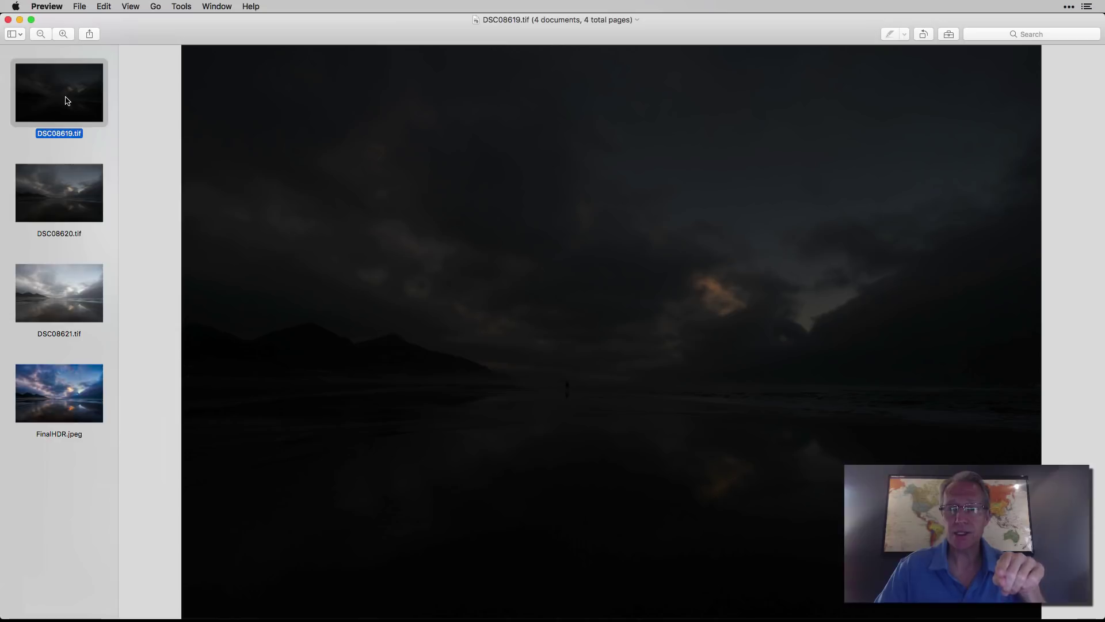
{"action": "key", "text": "Down"}
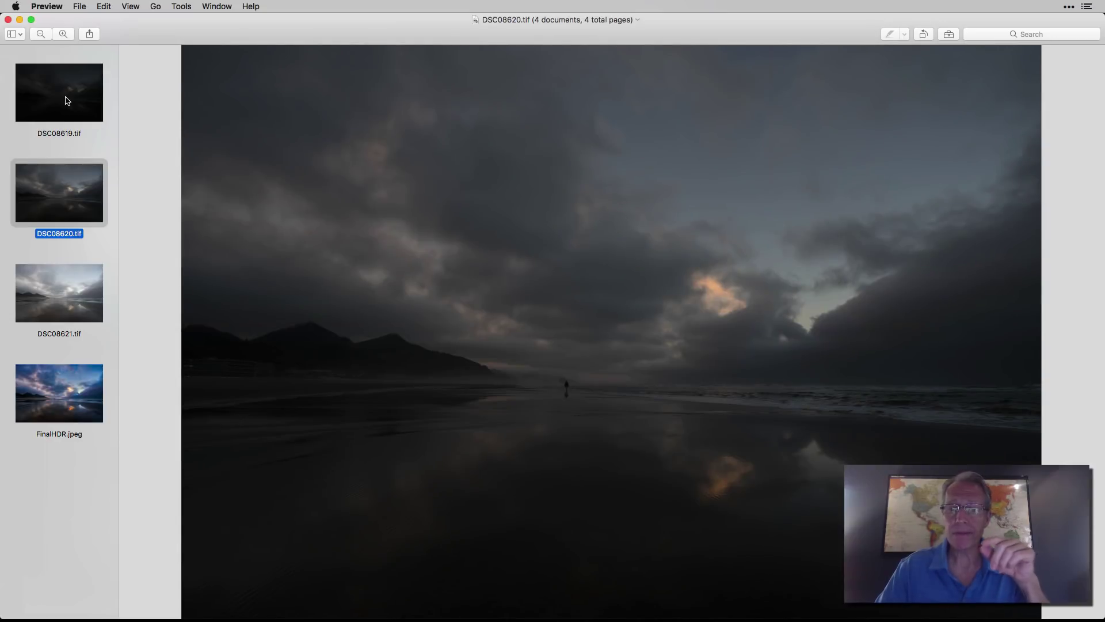
{"action": "key", "text": "Down"}
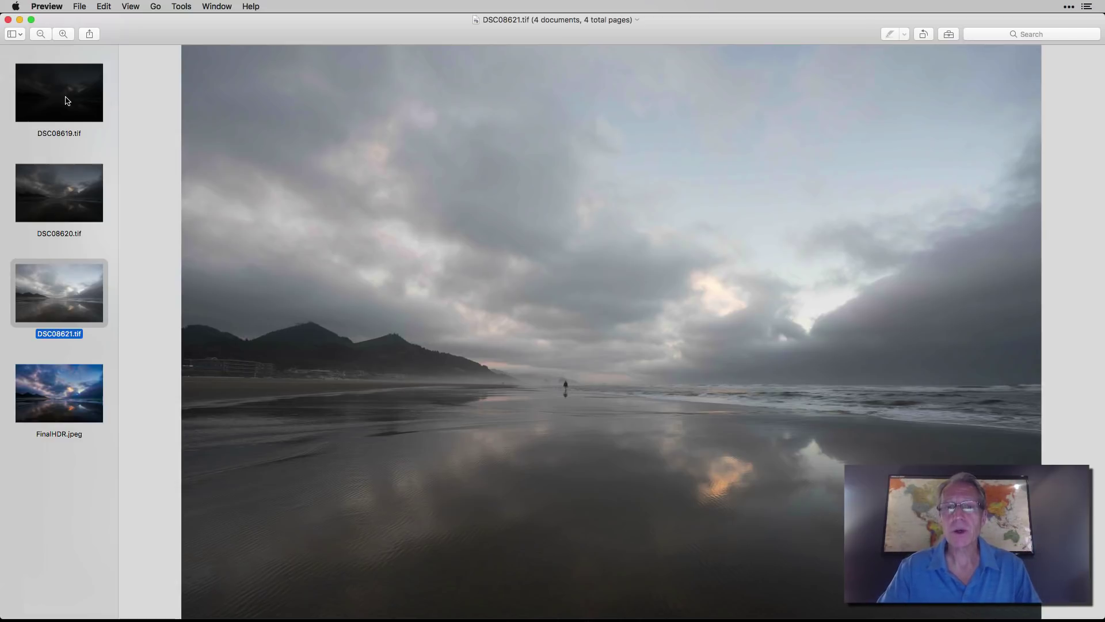
{"action": "key", "text": "Down"}
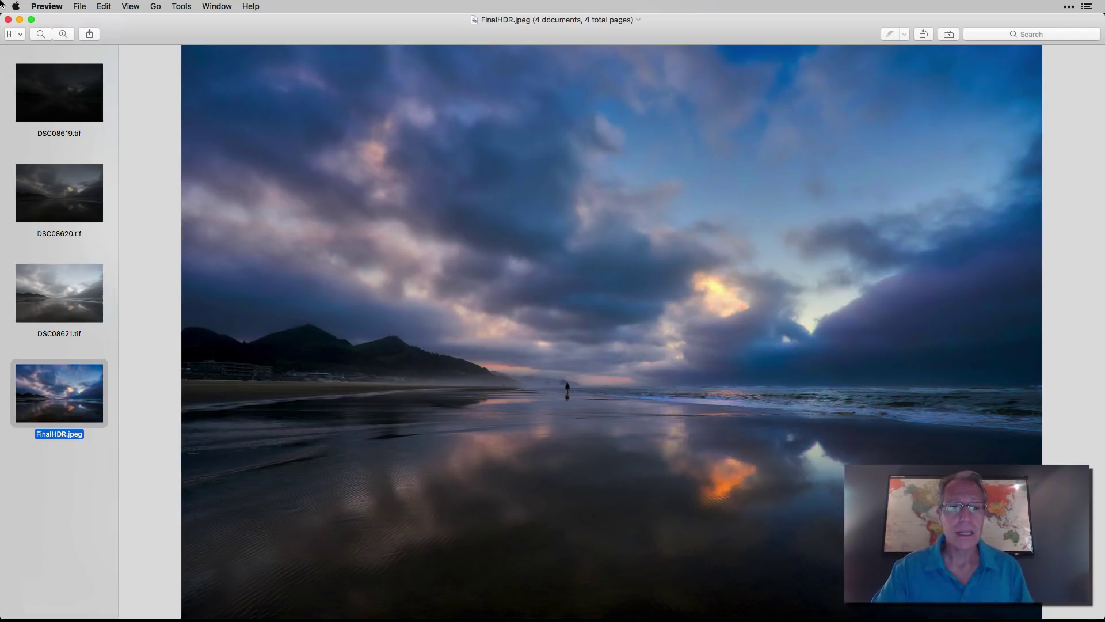
Close Preview's images, bring Aurora HDR forward, and toggle the original view on and off.
{"action": "left_click", "coordinate": [8, 20]}
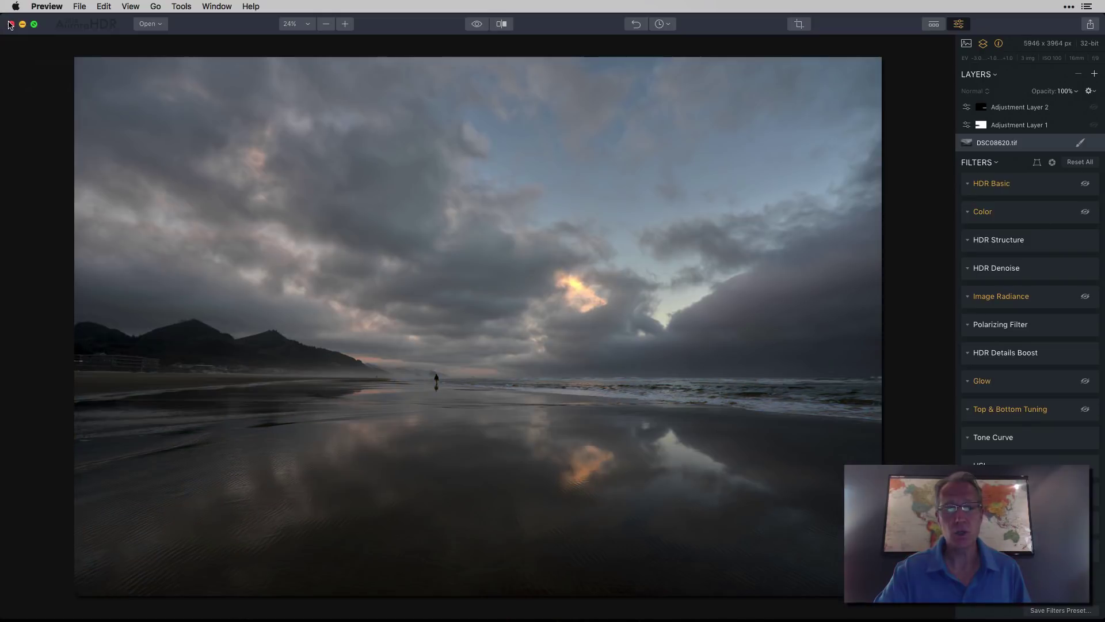
{"action": "left_click", "coordinate": [898, 251]}
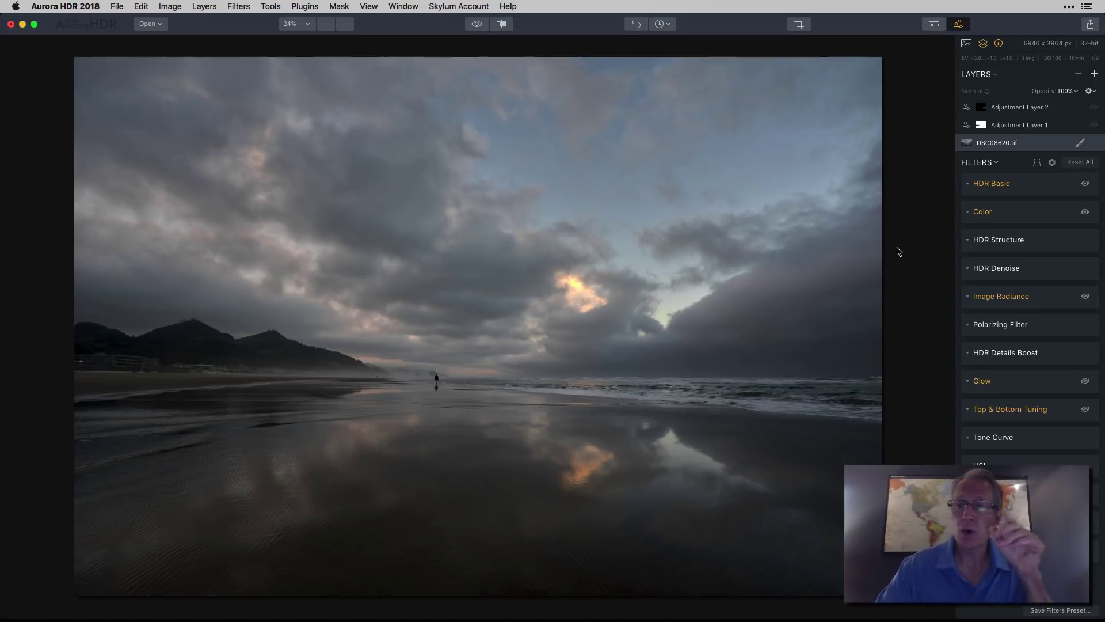
{"action": "left_click", "coordinate": [477, 24]}
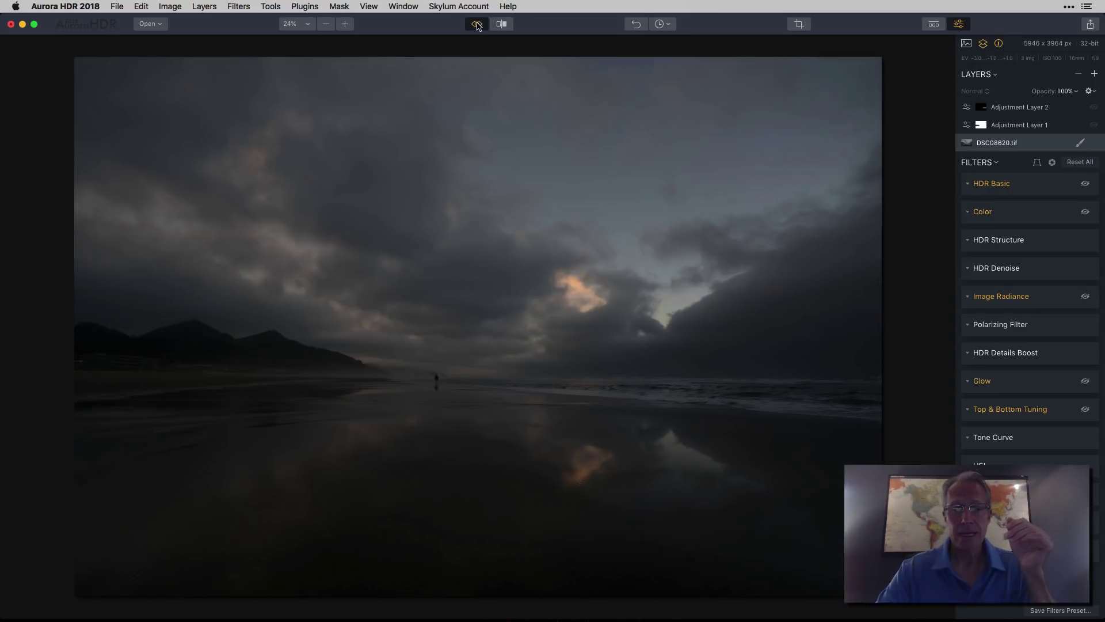
{"action": "left_click", "coordinate": [477, 24]}
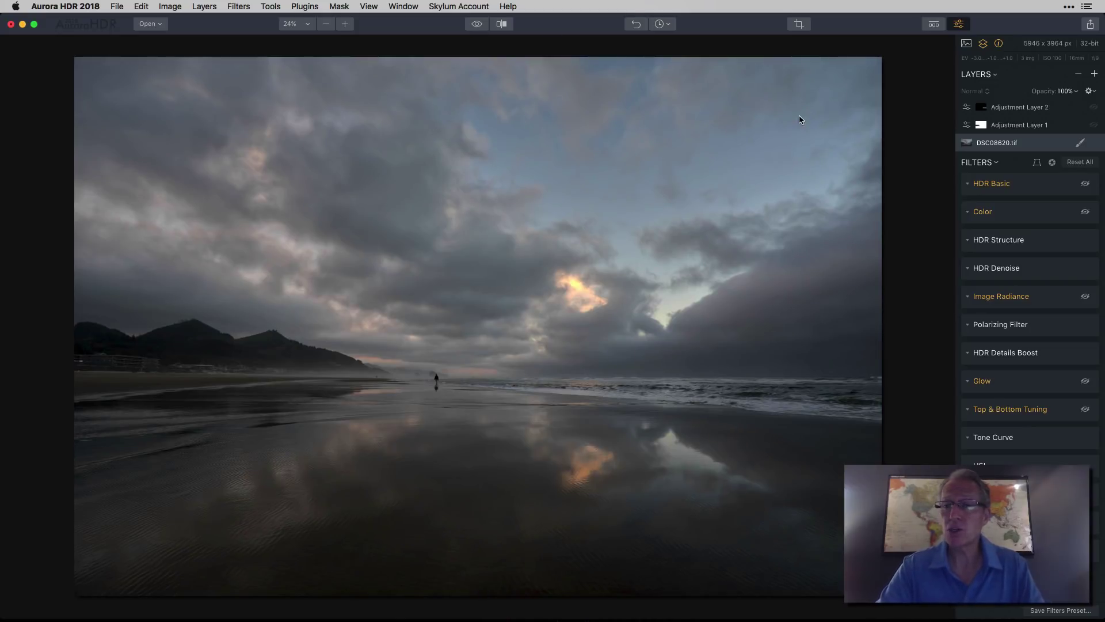
Show HDR Basic's sliders (Contrast 36, HDR Enhance 18) and toggle it off and on.
{"action": "left_click", "coordinate": [969, 189]}
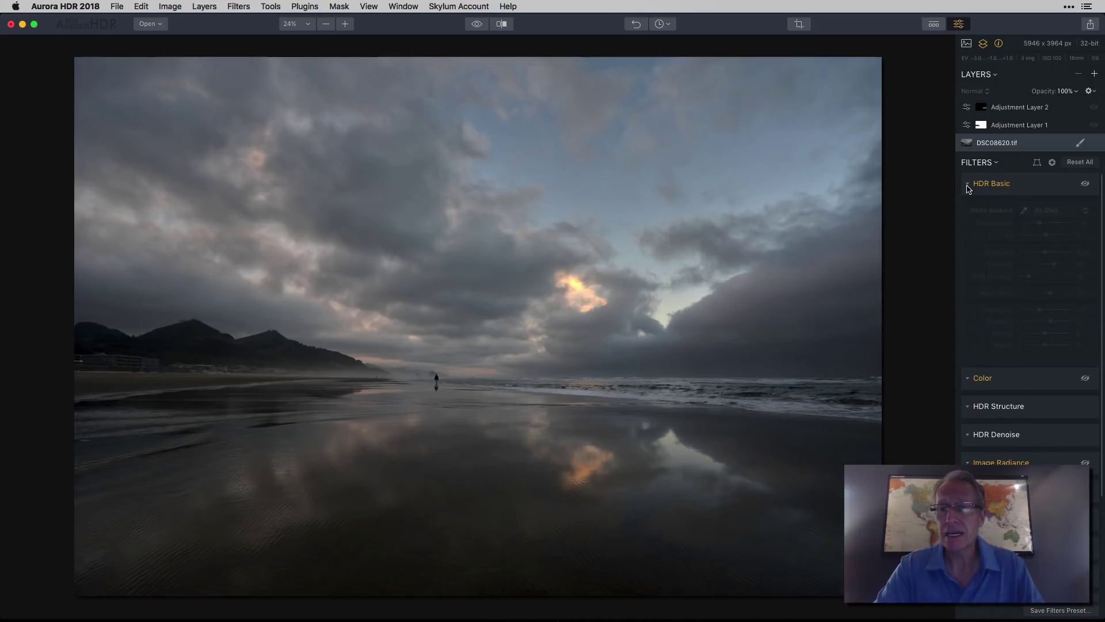
{"action": "left_click", "coordinate": [1085, 185]}
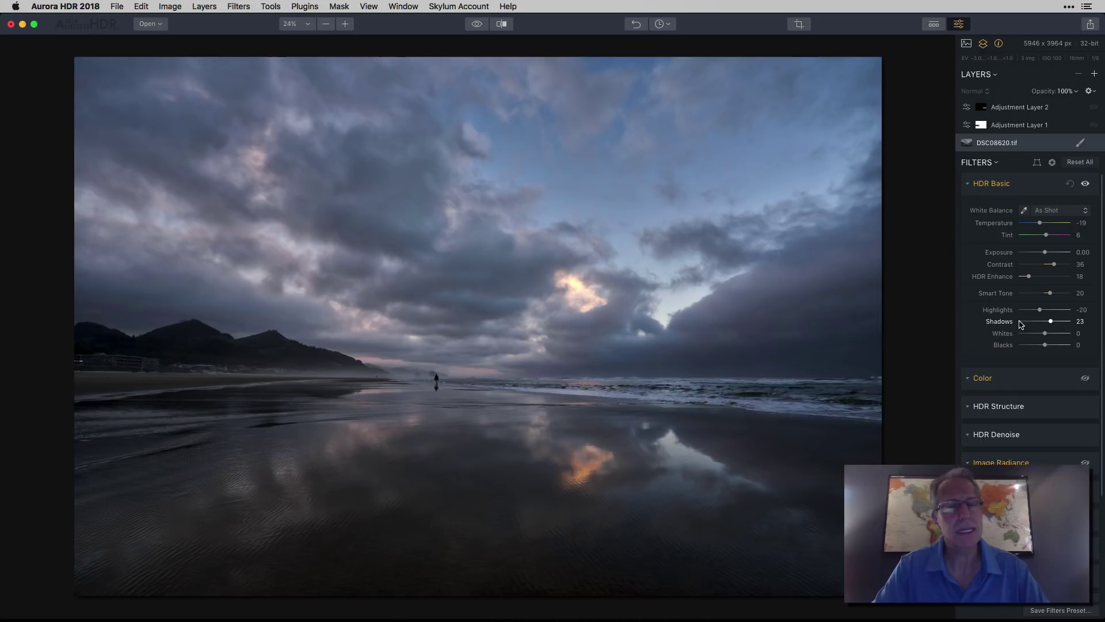
{"action": "left_click", "coordinate": [1085, 184]}
{"action": "left_click", "coordinate": [1085, 184]}
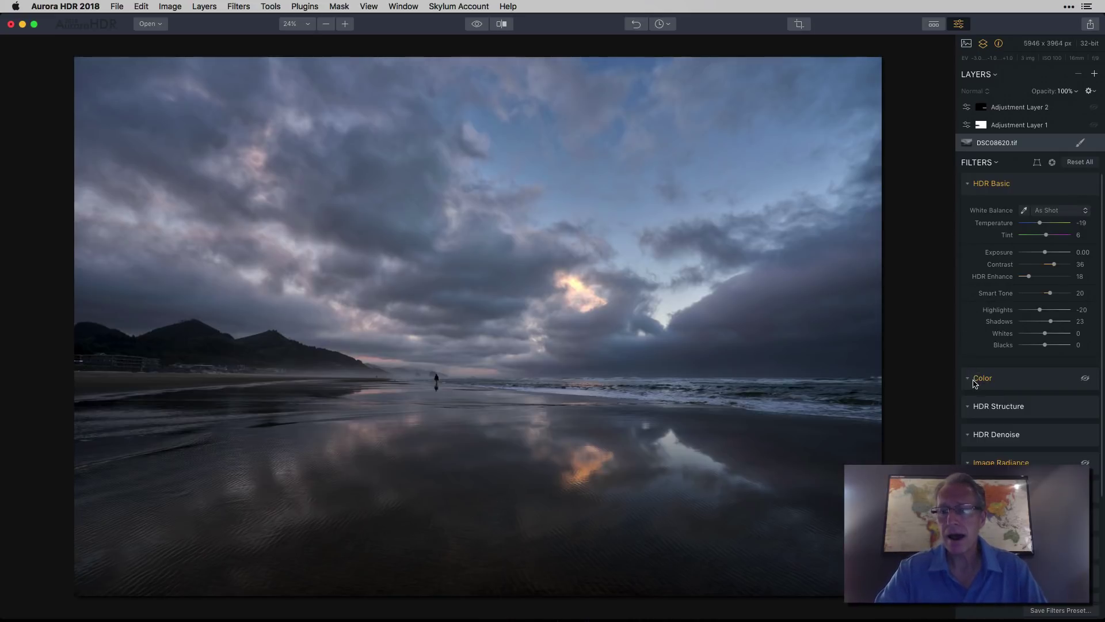
Enable the Color filter and expand it to show Vibrance 29 and Color Contrast 53.
{"action": "left_click", "coordinate": [1085, 377]}
{"action": "left_click", "coordinate": [973, 382]}
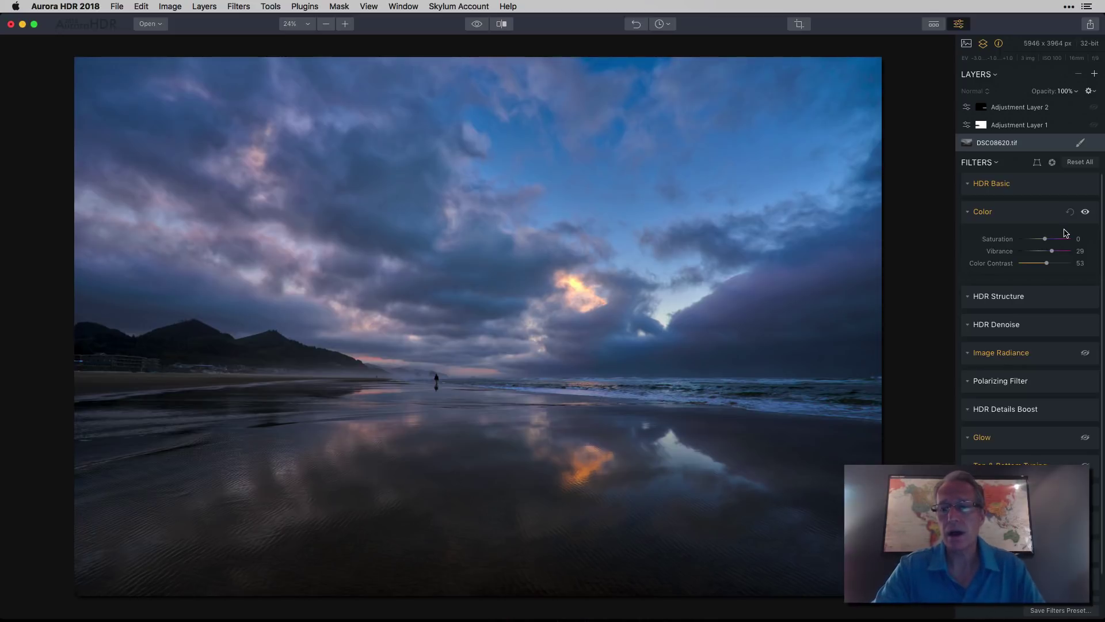
Enable Image Radiance (Amount 30, Warmth 56) and toggle it off and on twice to compare.
{"action": "left_click", "coordinate": [972, 357]}
{"action": "left_click", "coordinate": [1085, 297]}
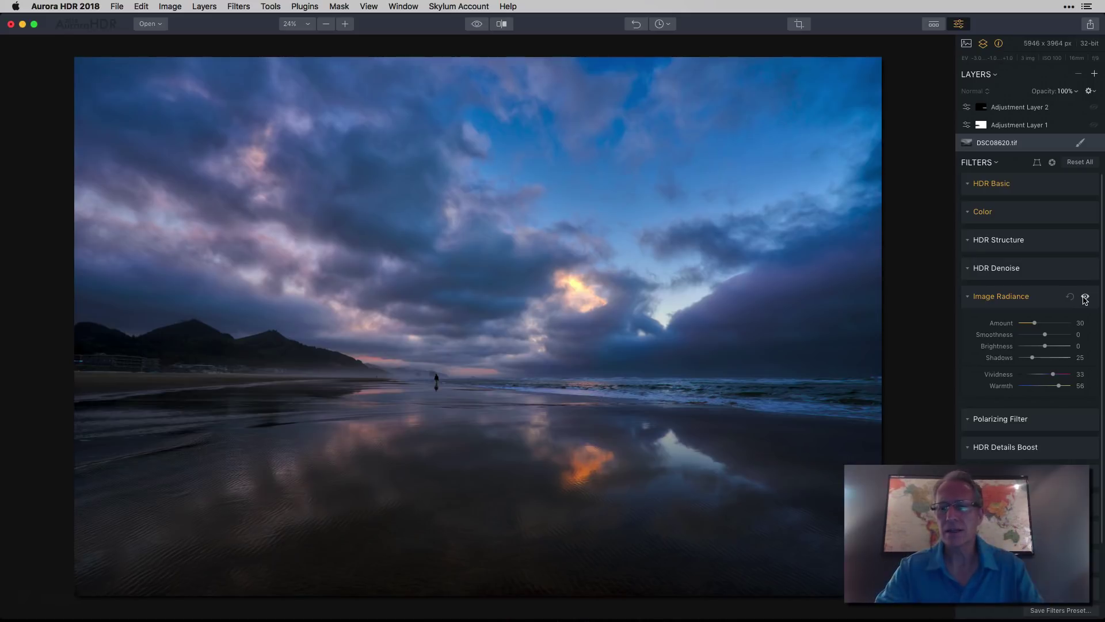
{"action": "left_click", "coordinate": [1085, 297]}
{"action": "left_click", "coordinate": [1085, 297]}
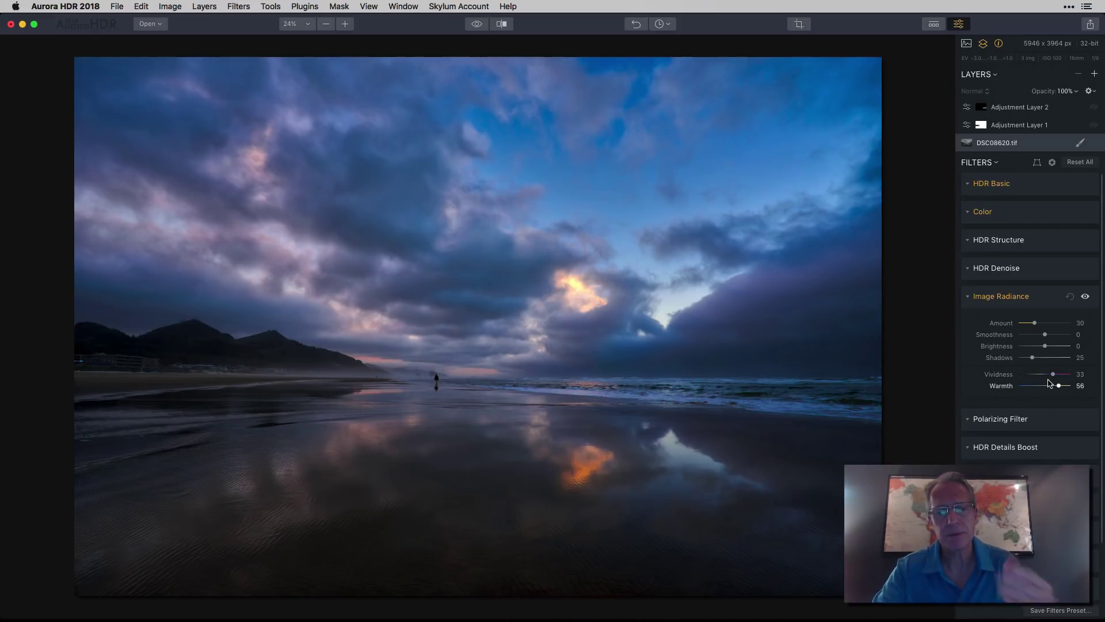
{"action": "left_click", "coordinate": [1085, 296]}
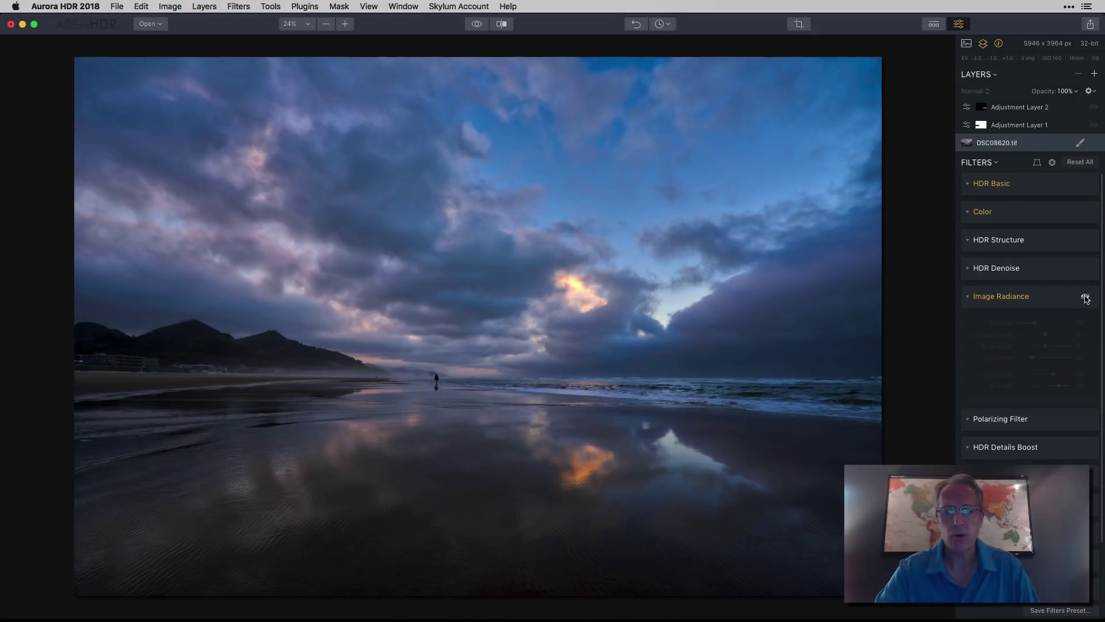
{"action": "left_click", "coordinate": [1085, 296]}
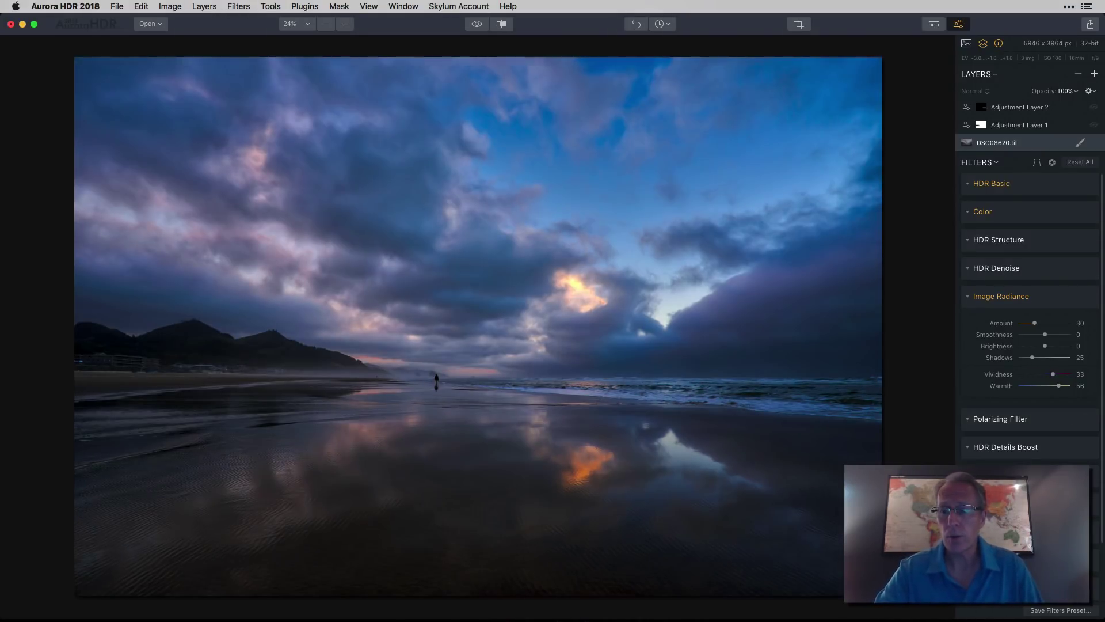
Enable Glow (Amount 51, Brightness 3, Warmth 59) and compare the photo with and without it.
{"action": "left_click", "coordinate": [1014, 475]}
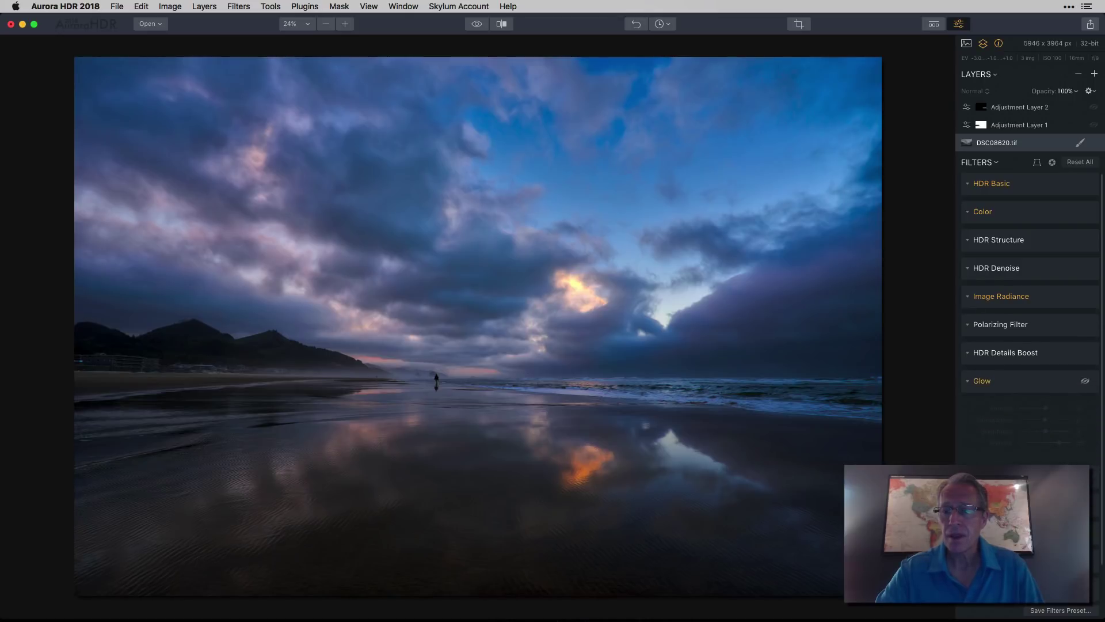
{"action": "left_click", "coordinate": [1086, 382]}
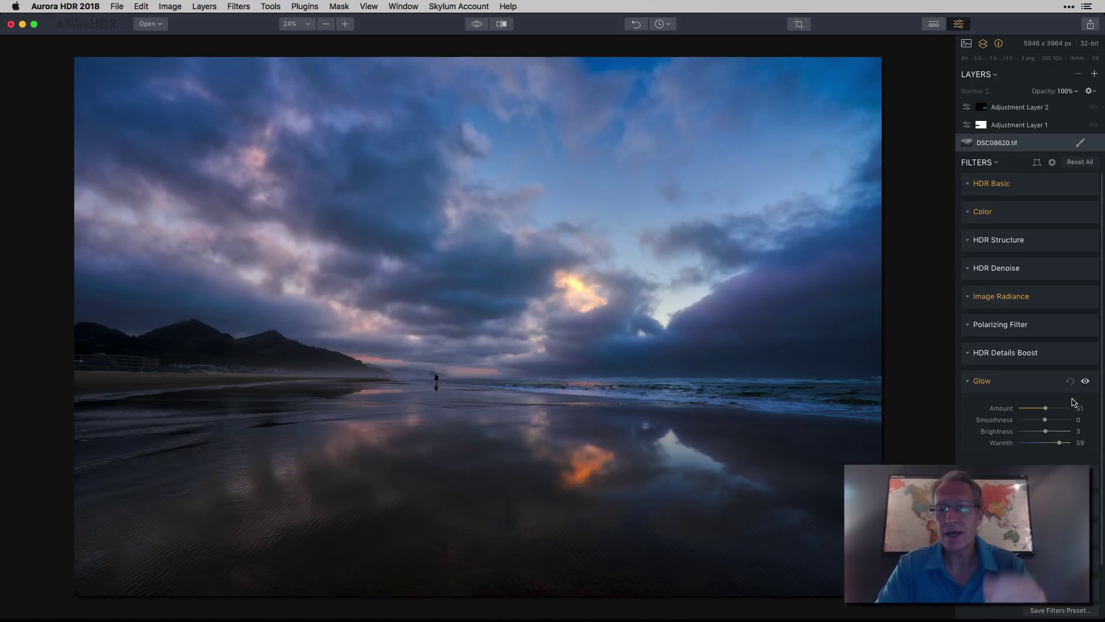
{"action": "left_click", "coordinate": [1086, 382]}
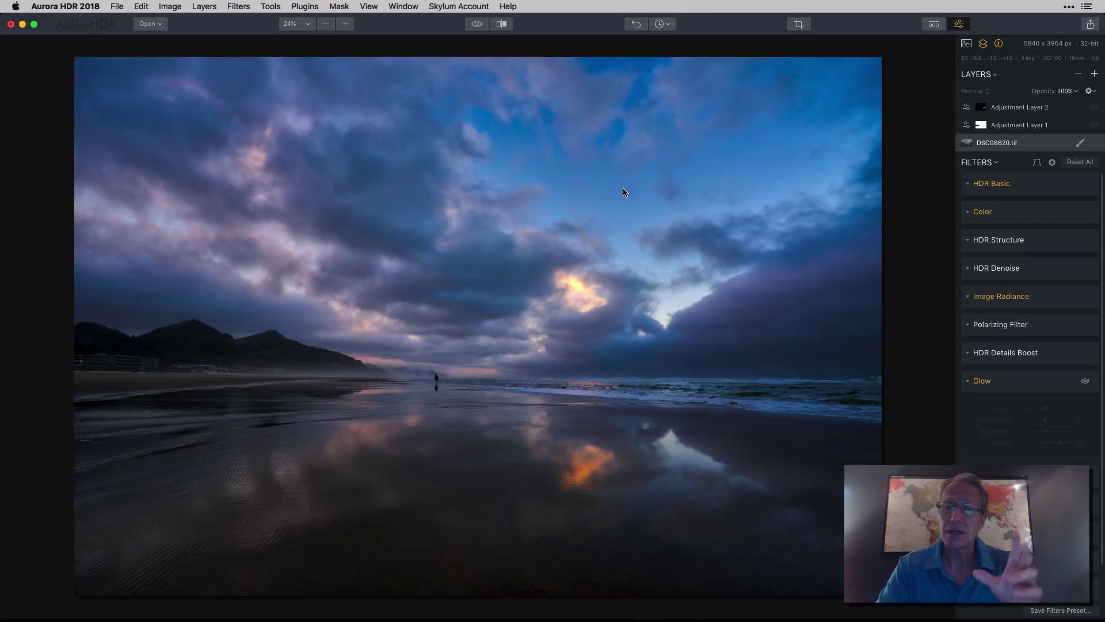
{"action": "left_click", "coordinate": [1085, 382]}
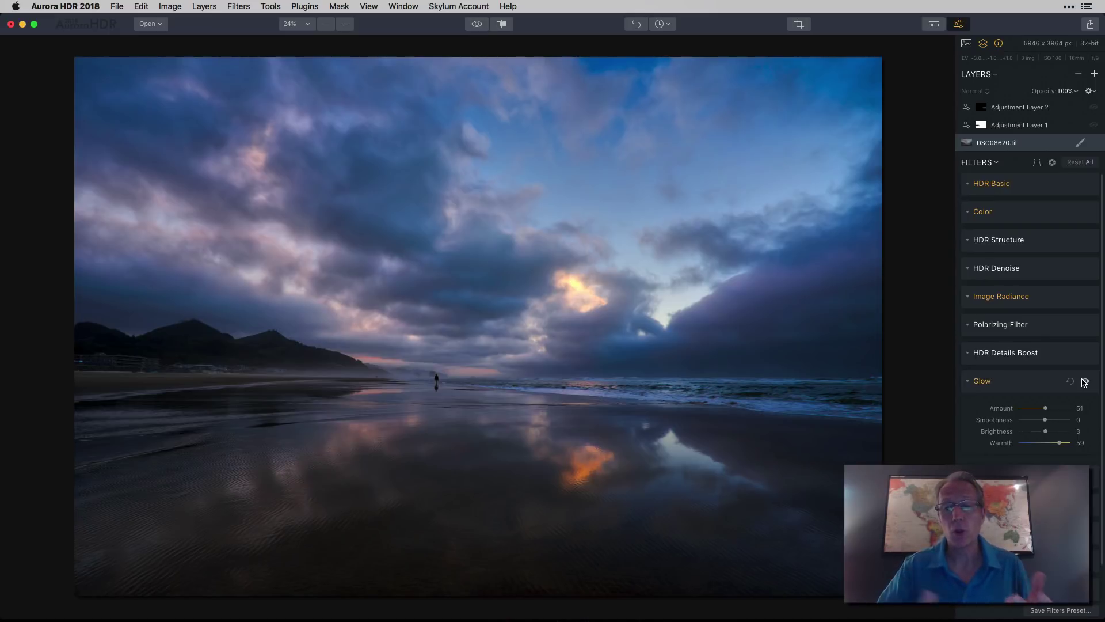
{"action": "left_click", "coordinate": [1085, 382]}
{"action": "left_click", "coordinate": [1085, 381]}
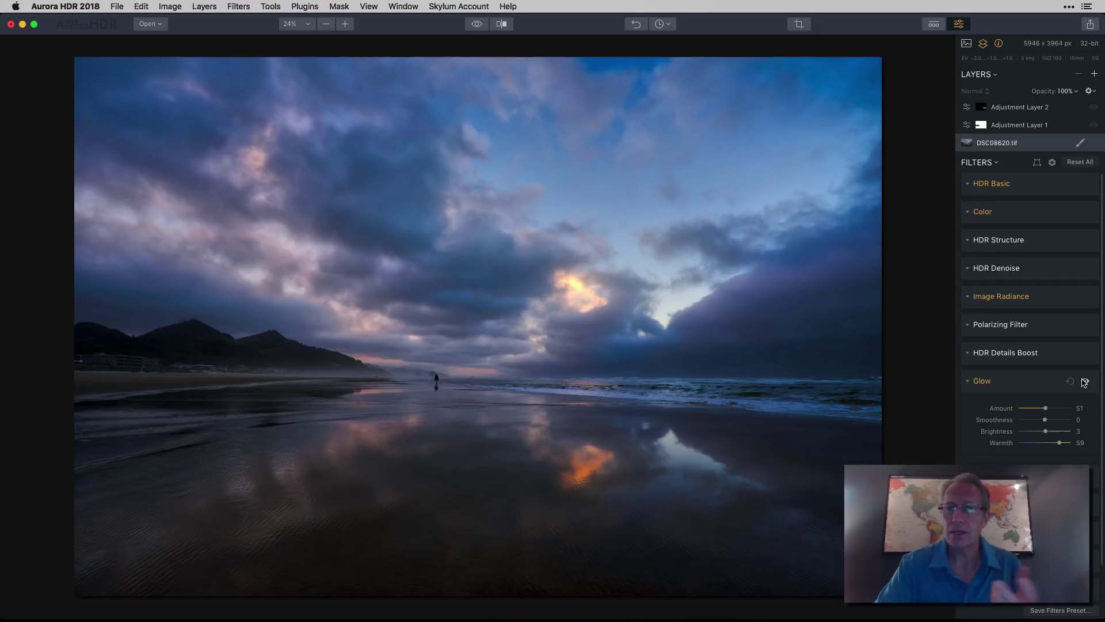
Enable Top & Bottom Tuning with Top Vibrance 6 and Warmth 21, set its orientation, and compare.
{"action": "scroll", "coordinate": [1058, 426], "scroll_direction": "down", "scroll_amount": 1}
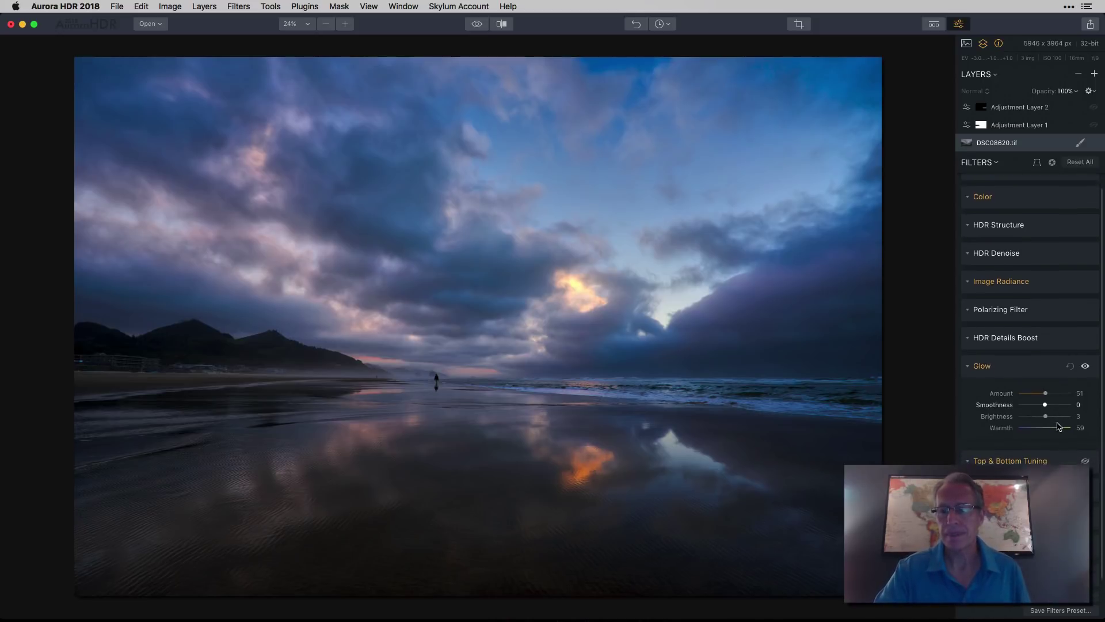
{"action": "left_click", "coordinate": [973, 455]}
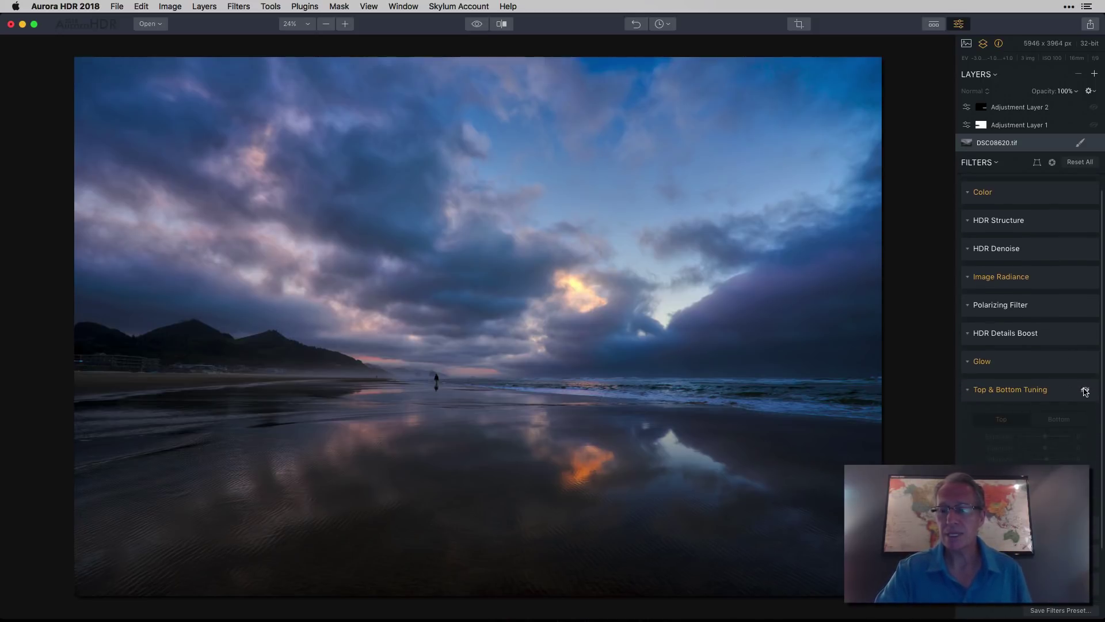
{"action": "left_click", "coordinate": [1084, 389]}
{"action": "scroll", "coordinate": [1022, 436], "scroll_direction": "down", "scroll_amount": 2}
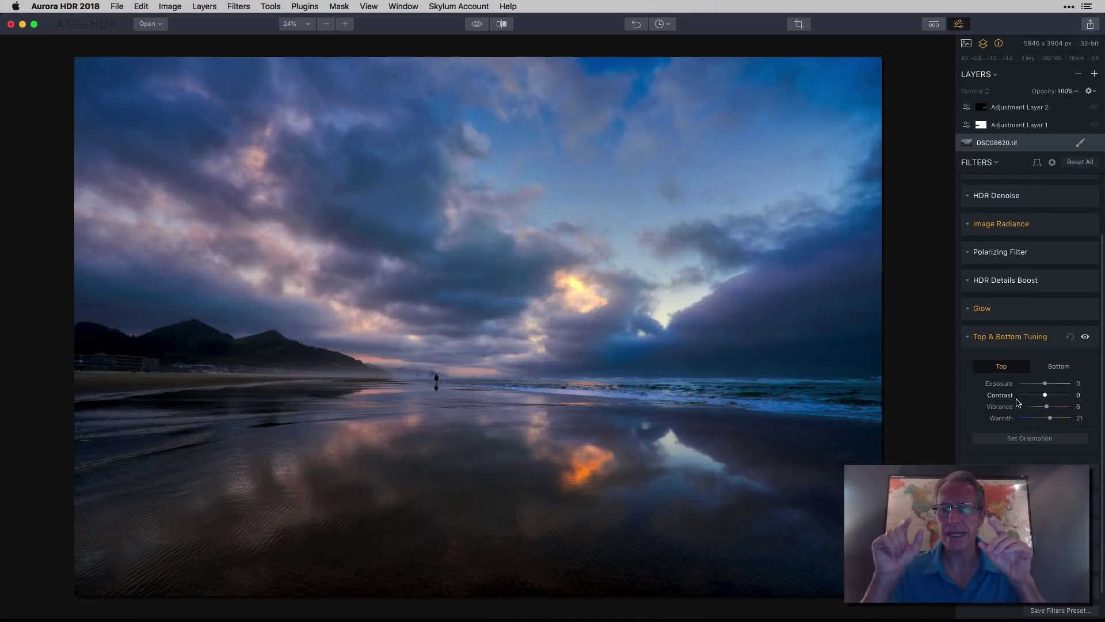
{"action": "left_click", "coordinate": [1030, 441]}
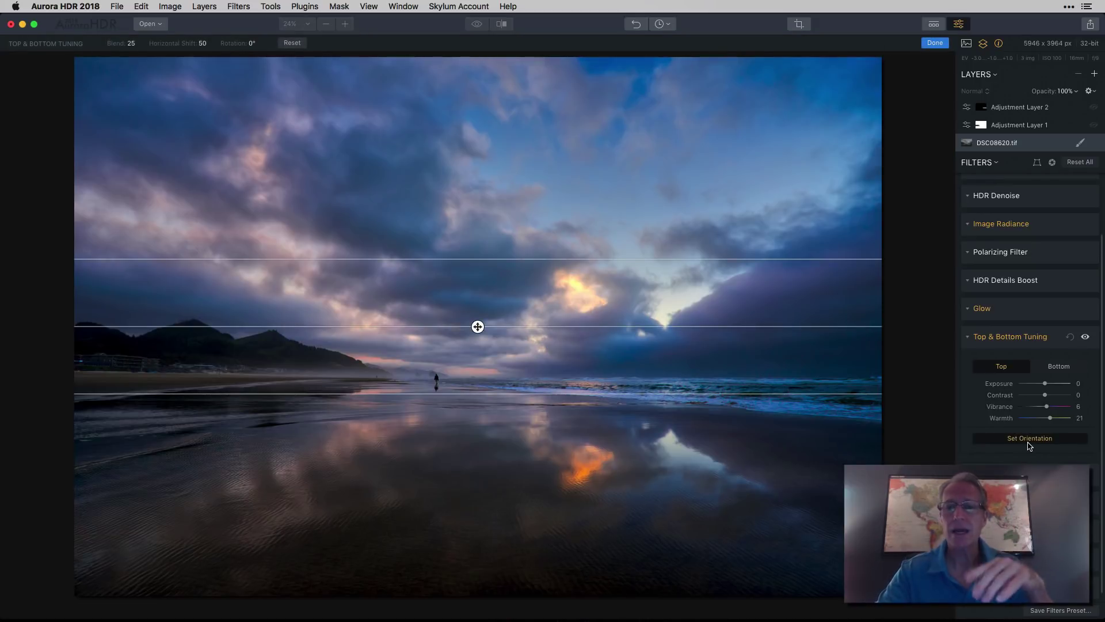
{"action": "left_click", "coordinate": [935, 45]}
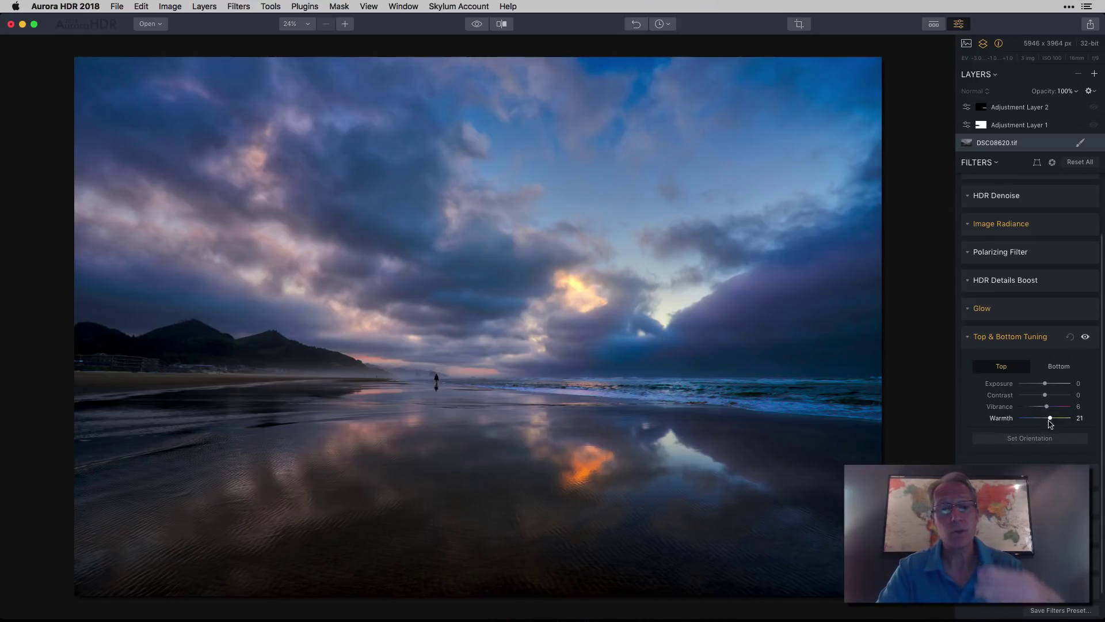
{"action": "left_click", "coordinate": [1085, 337]}
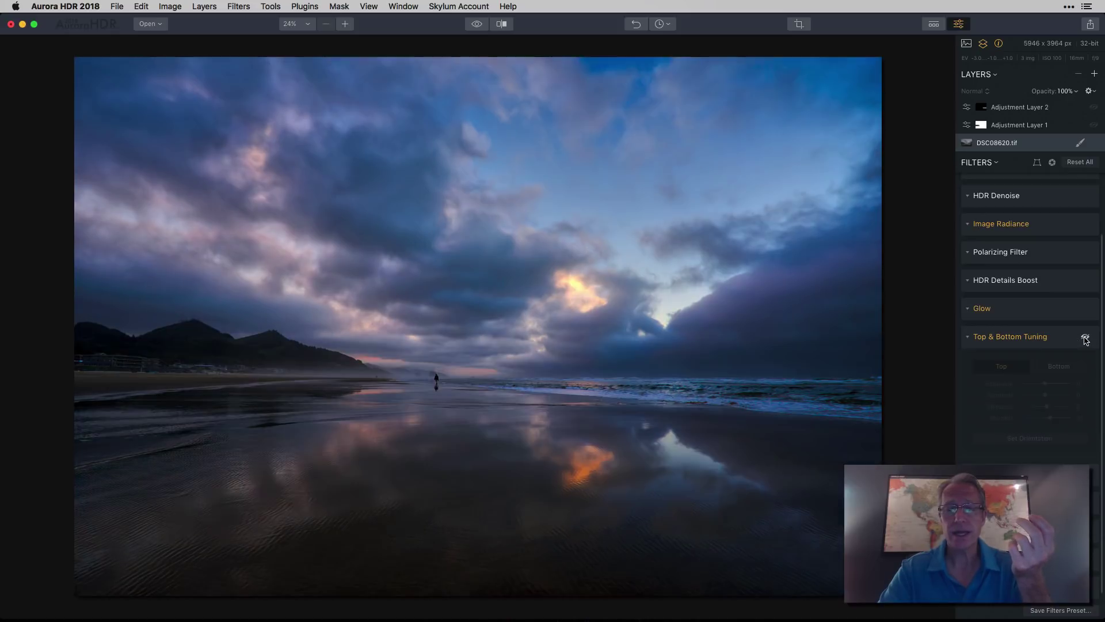
{"action": "left_click", "coordinate": [1085, 338]}
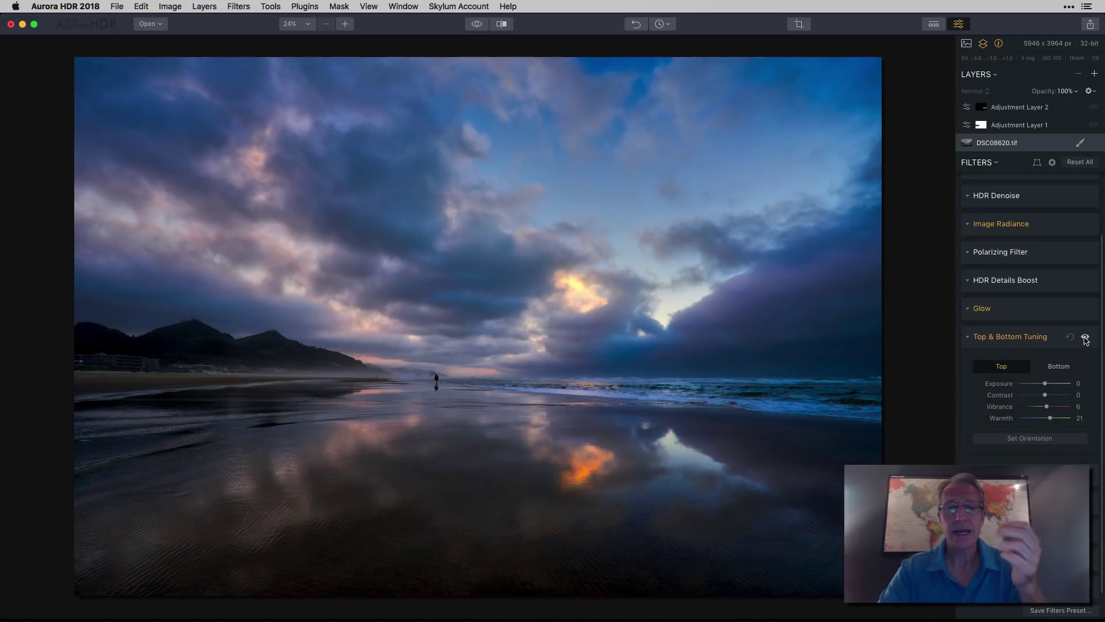
Check the Bottom half values (Exposure 27, Contrast 25, Warmth 24), compare, then collapse the section.
{"action": "left_click", "coordinate": [1064, 368]}
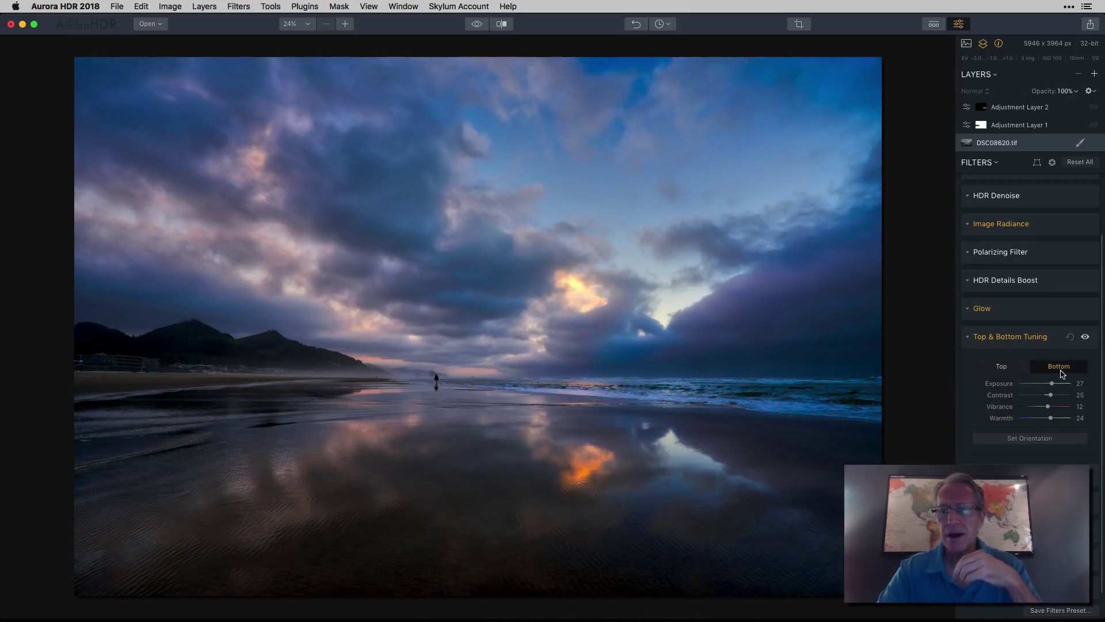
{"action": "left_click", "coordinate": [1086, 338]}
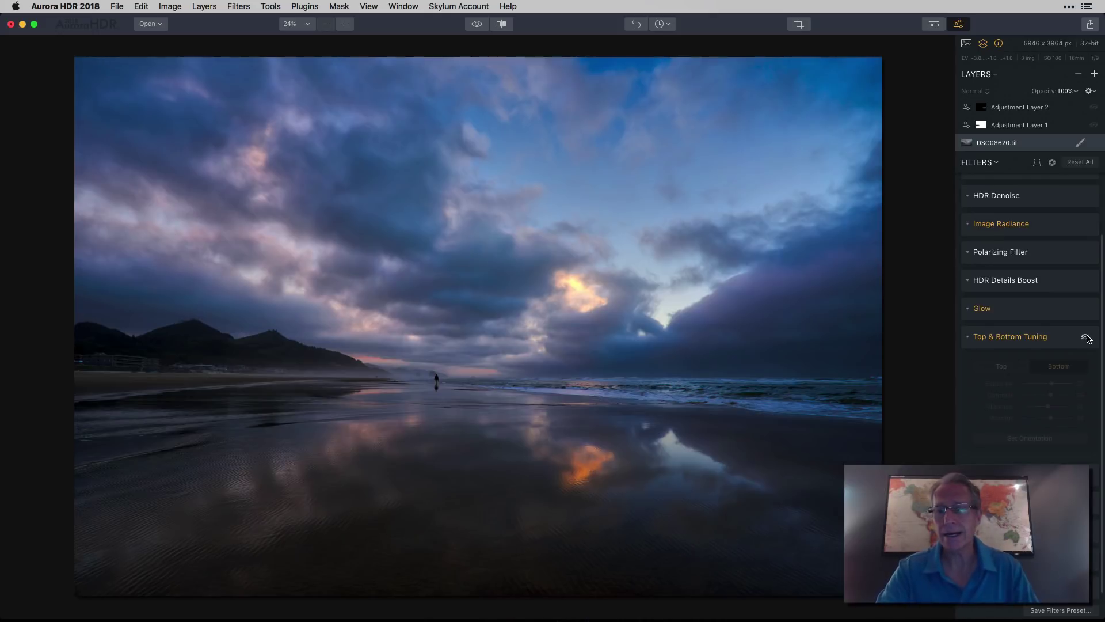
{"action": "left_click", "coordinate": [1086, 337]}
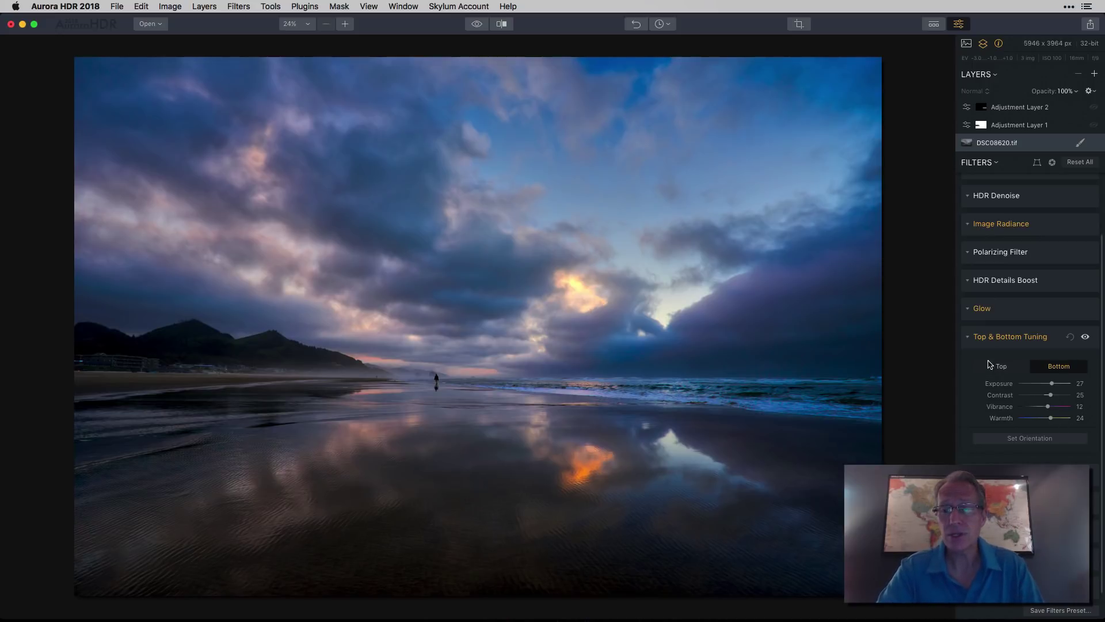
{"action": "left_click", "coordinate": [973, 338]}
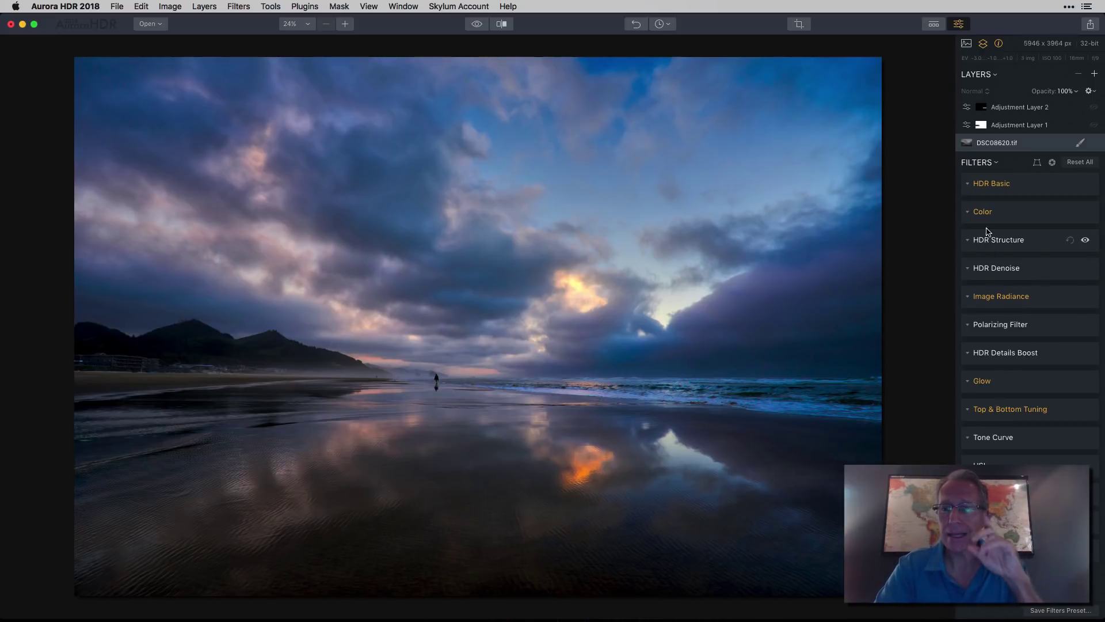
{"action": "left_click", "coordinate": [1022, 127]}
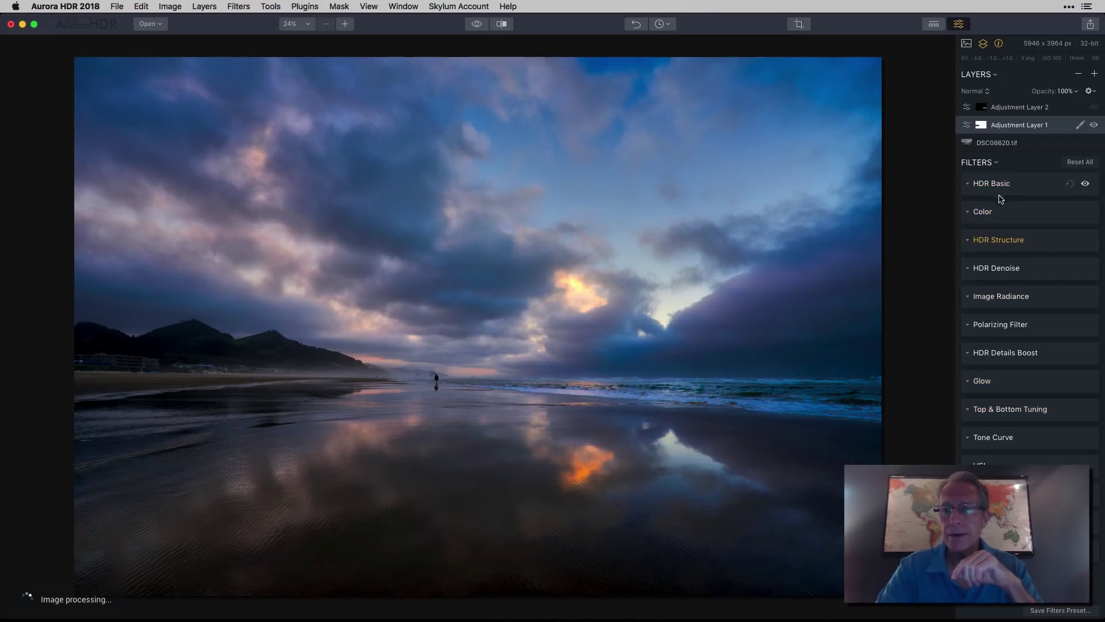
{"action": "left_click", "coordinate": [971, 242]}
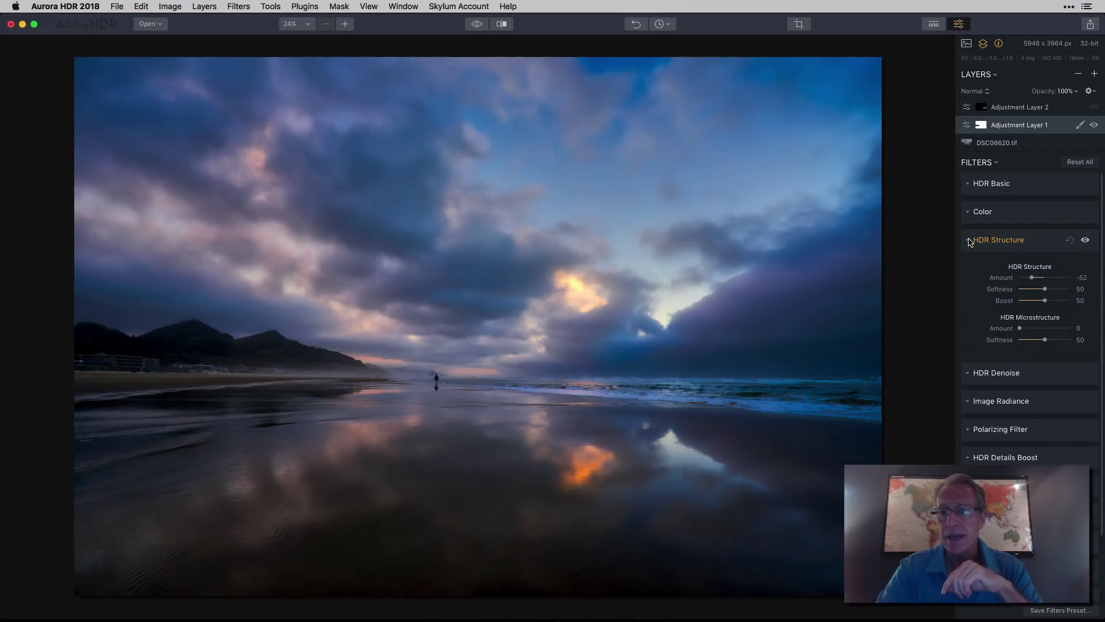
{"action": "left_click", "coordinate": [971, 242]}
{"action": "left_click", "coordinate": [972, 241]}
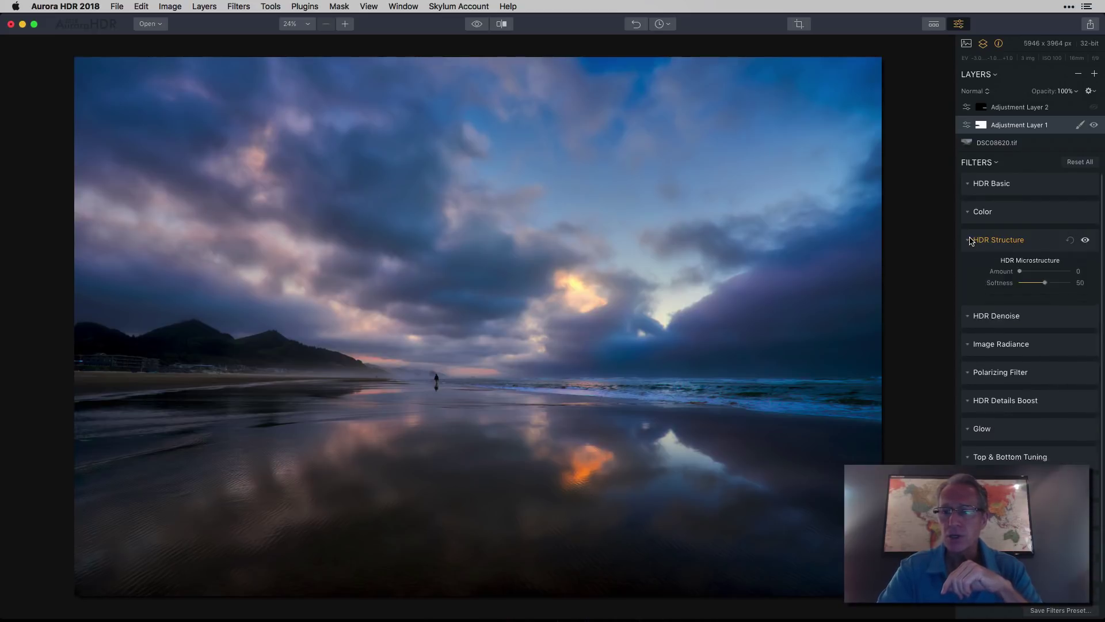
{"action": "left_click", "coordinate": [1084, 241]}
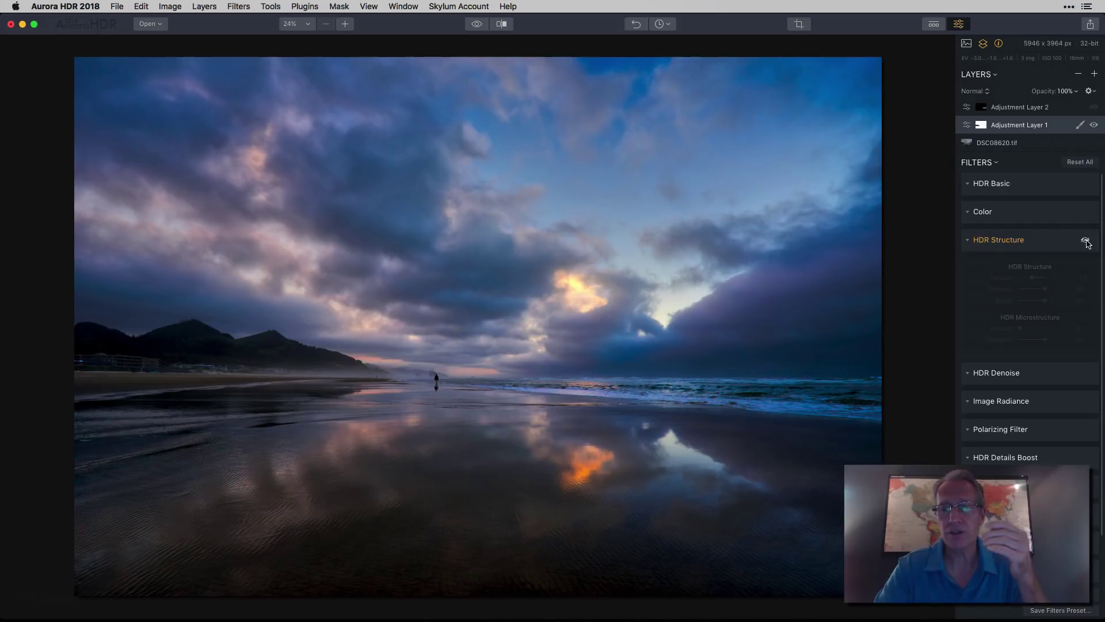
{"action": "left_click", "coordinate": [1087, 241]}
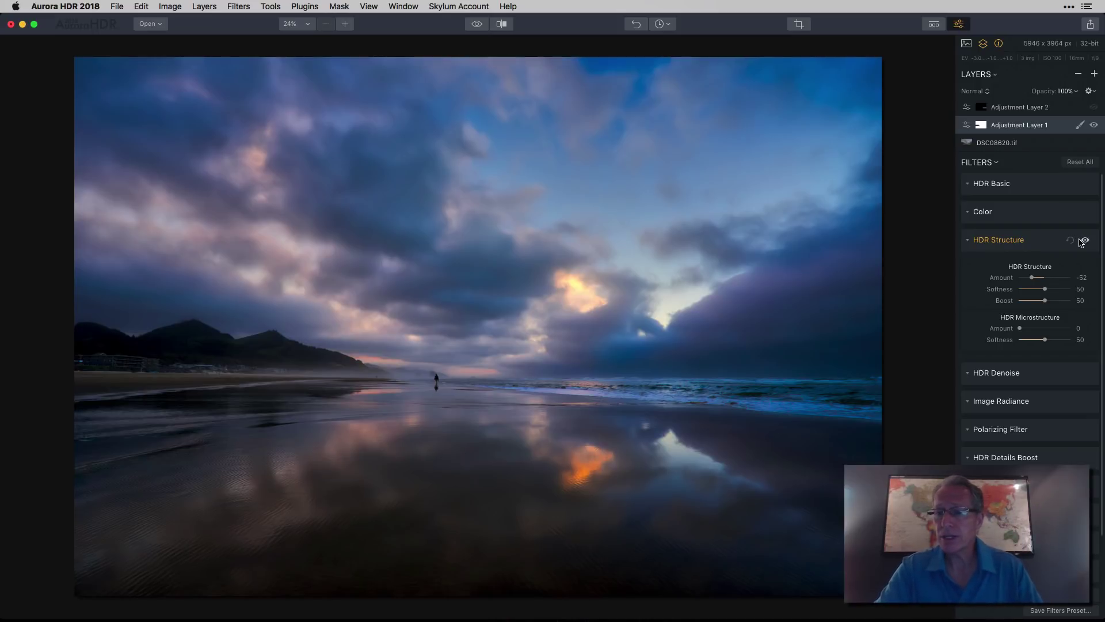
{"action": "left_click", "coordinate": [1086, 241]}
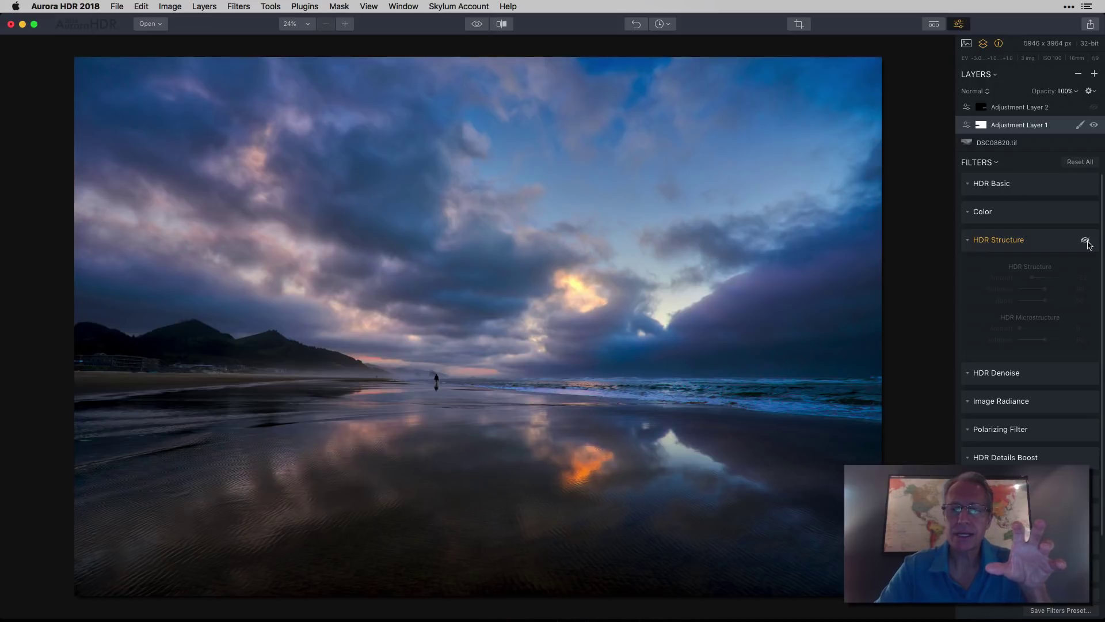
{"action": "left_click", "coordinate": [1086, 242]}
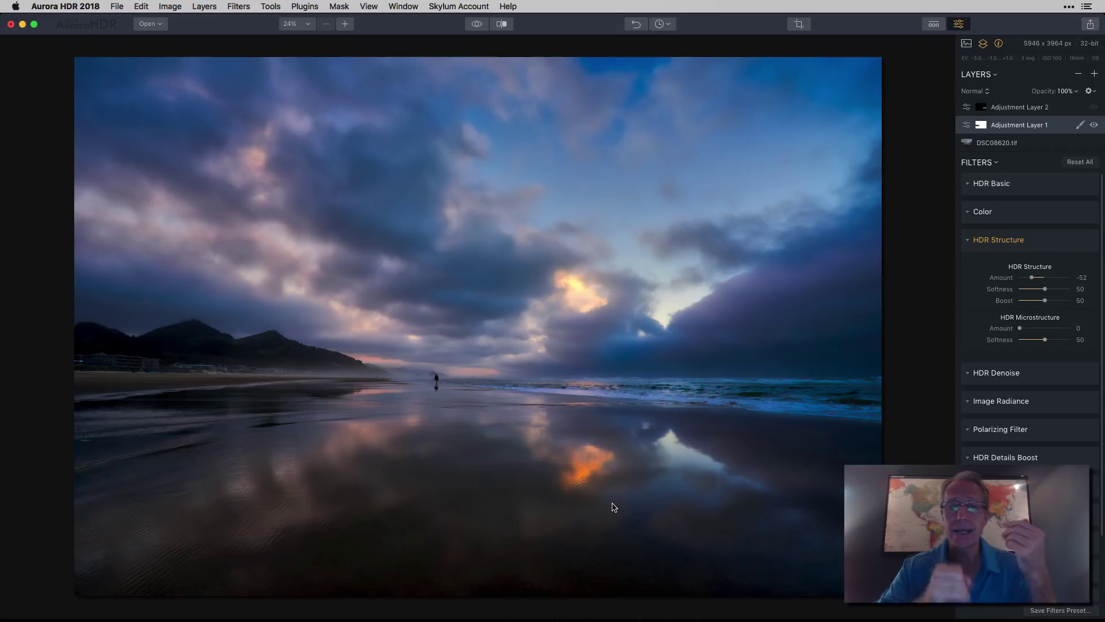
{"action": "left_click", "coordinate": [968, 242]}
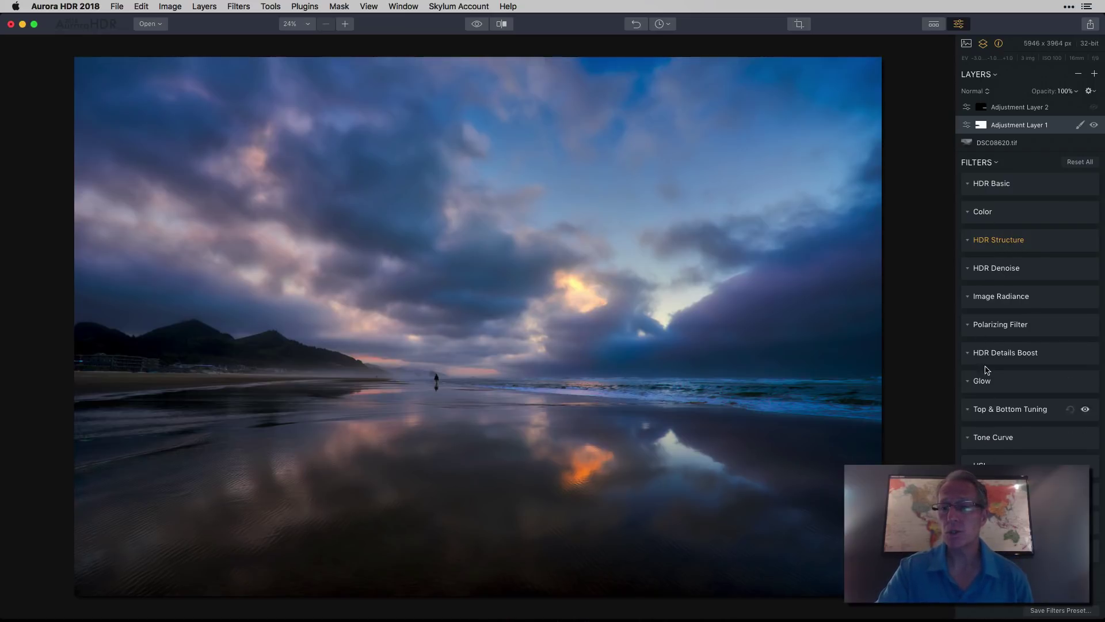
{"action": "left_click", "coordinate": [1077, 125]}
{"action": "left_click", "coordinate": [1033, 140]}
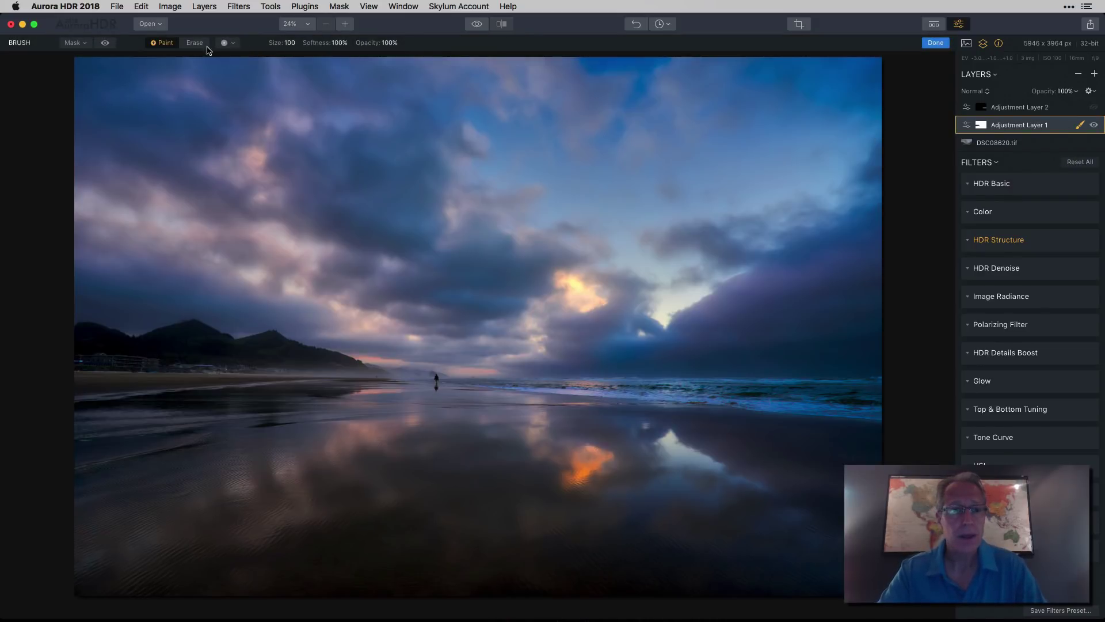
{"action": "left_click", "coordinate": [104, 44]}
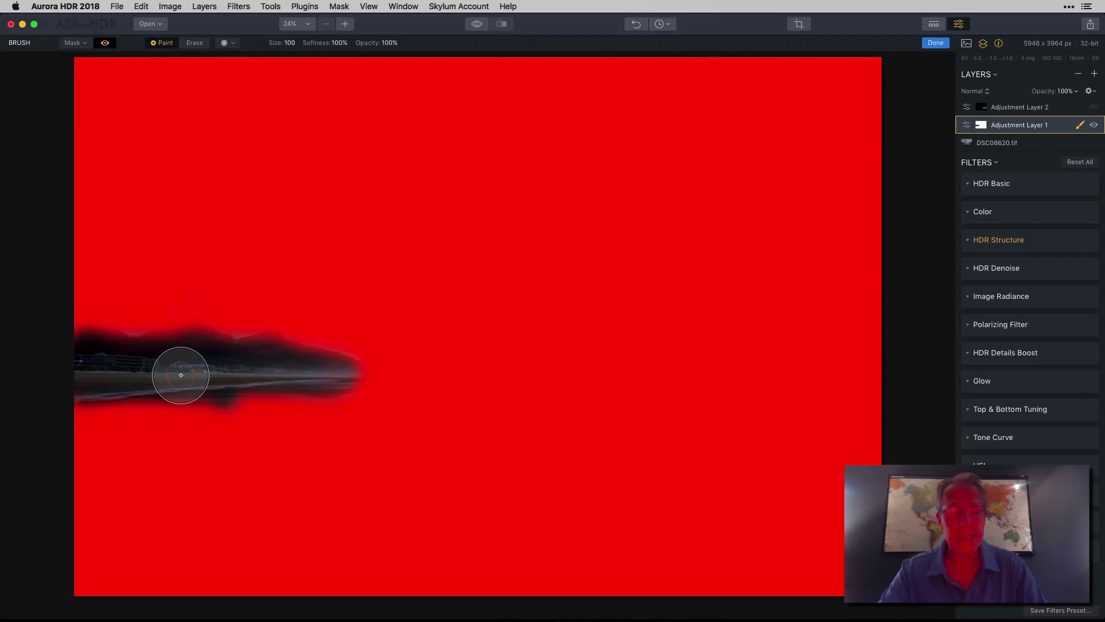
{"action": "left_click", "coordinate": [106, 44]}
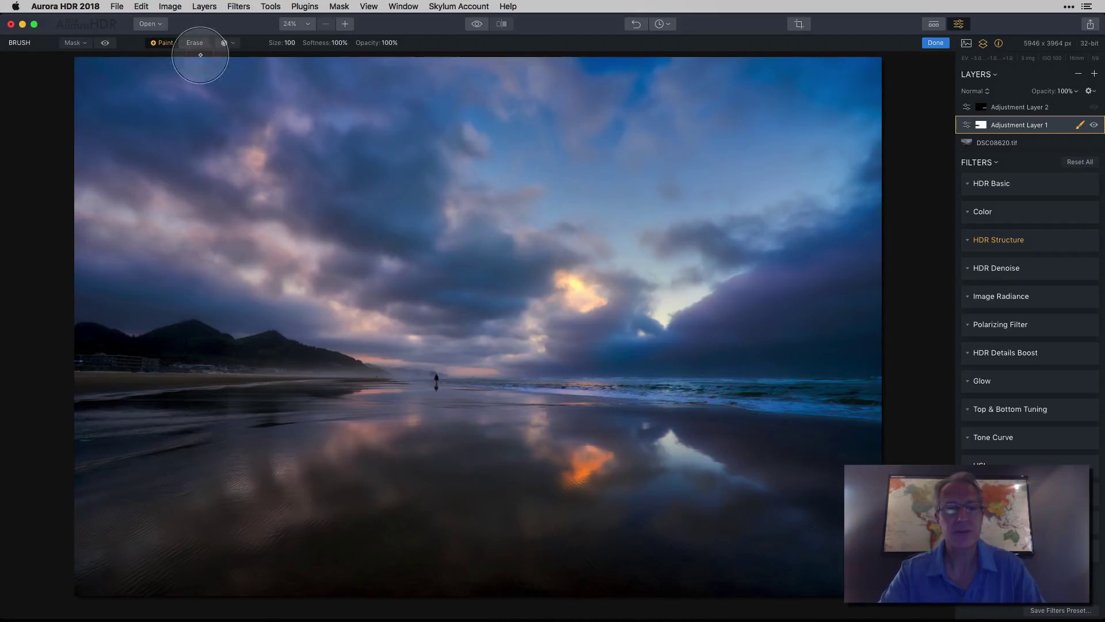
Finish the mask, compare the sea with Adjustment Layer 2 hidden and shown, then expand its Color settings.
{"action": "left_click", "coordinate": [936, 44]}
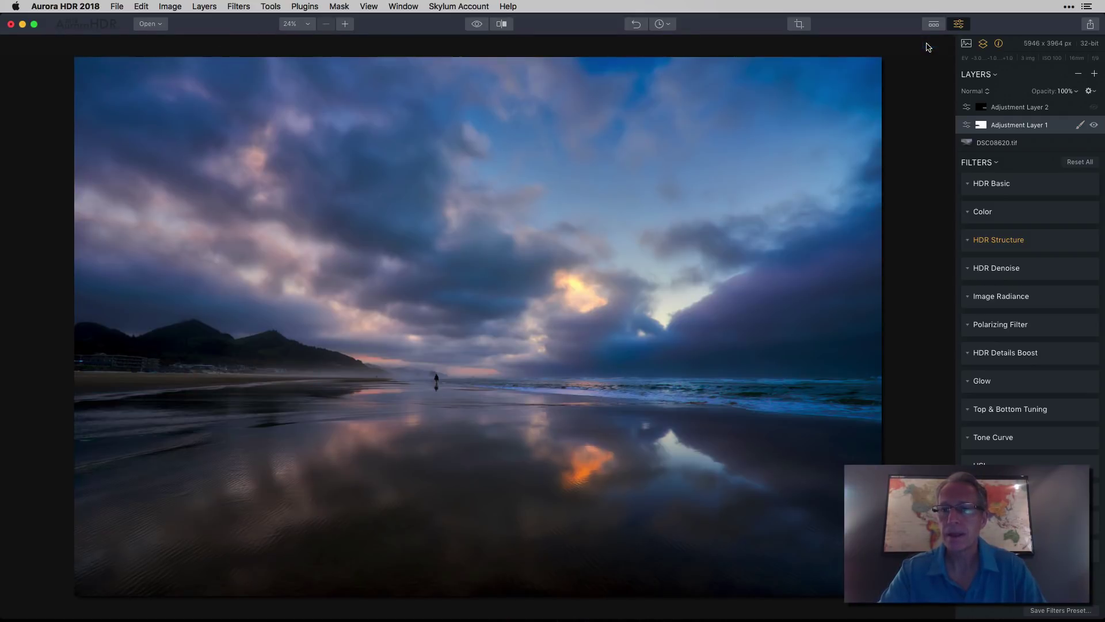
{"action": "left_click", "coordinate": [1034, 111]}
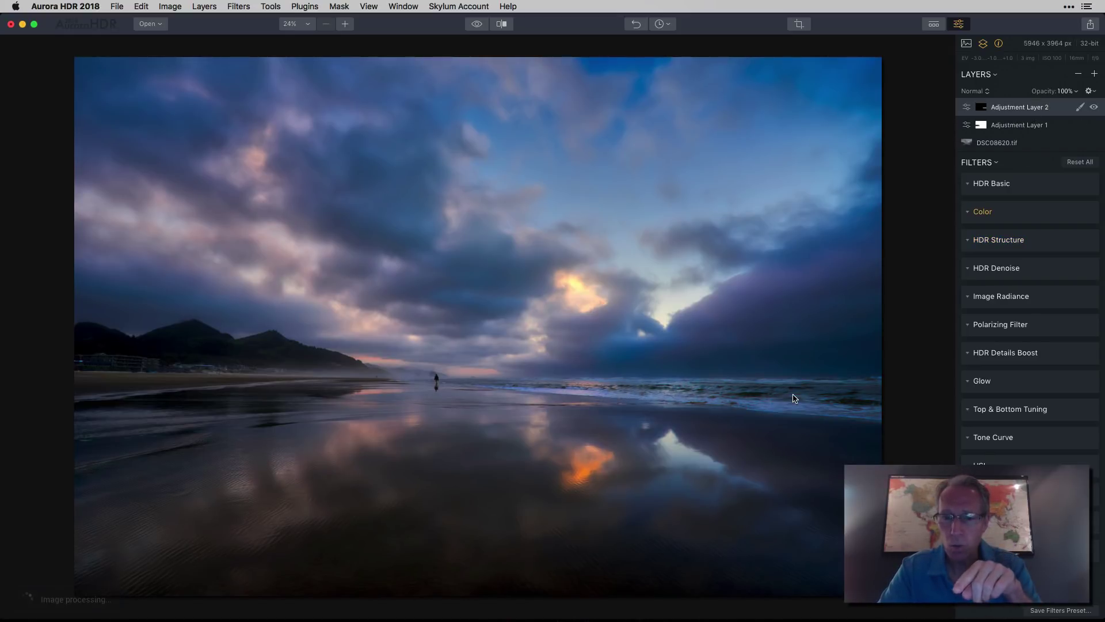
{"action": "left_click", "coordinate": [1094, 108]}
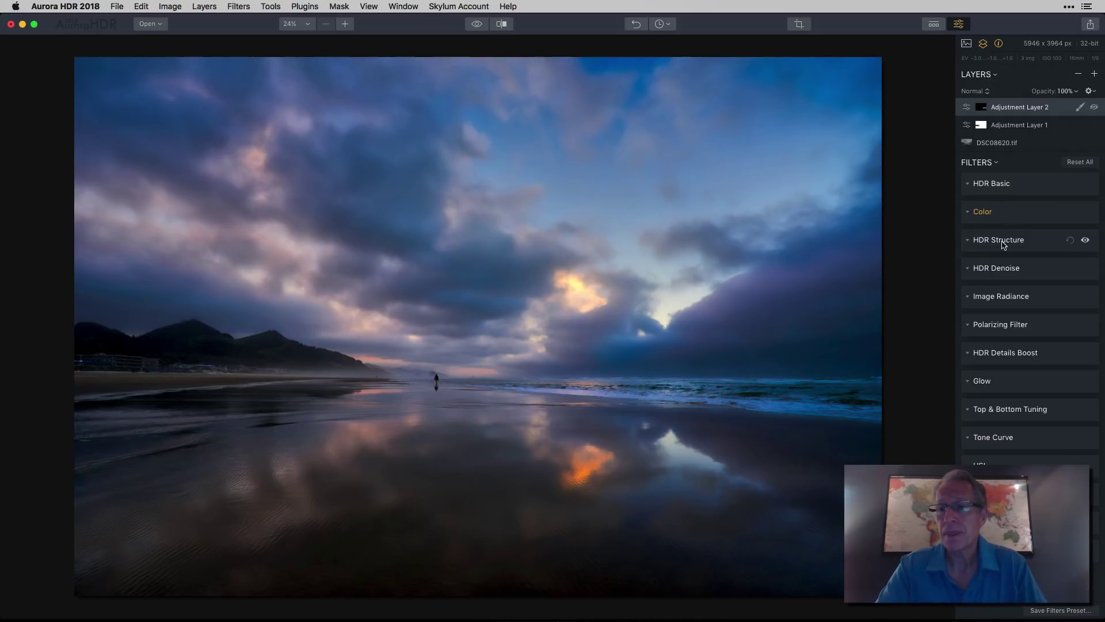
{"action": "left_click", "coordinate": [1094, 107]}
{"action": "left_click", "coordinate": [967, 213]}
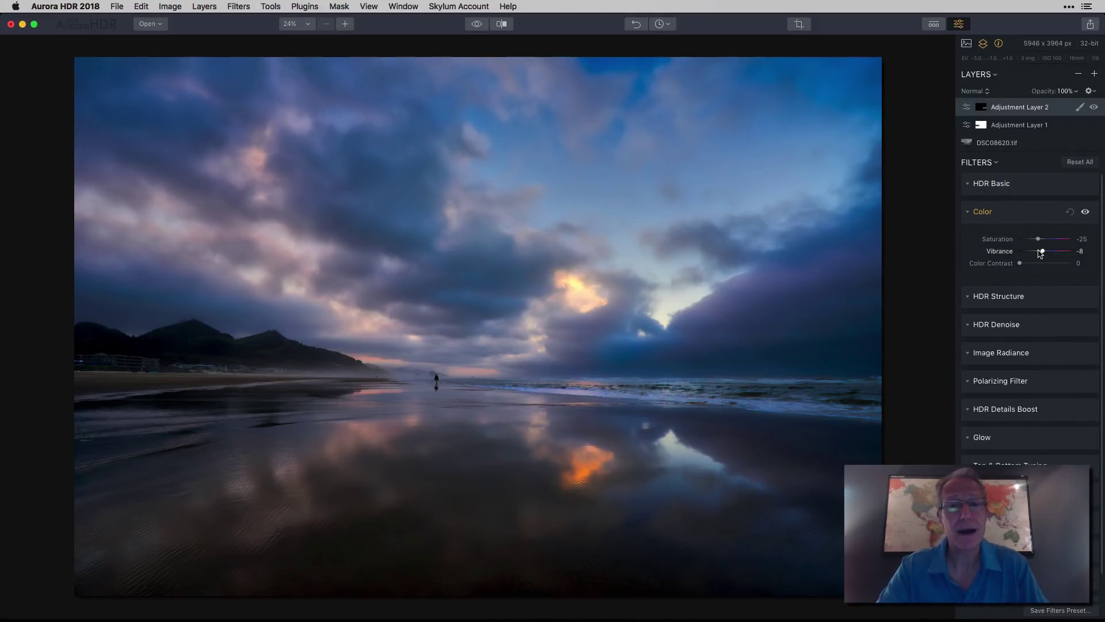
{"action": "left_click", "coordinate": [1080, 108]}
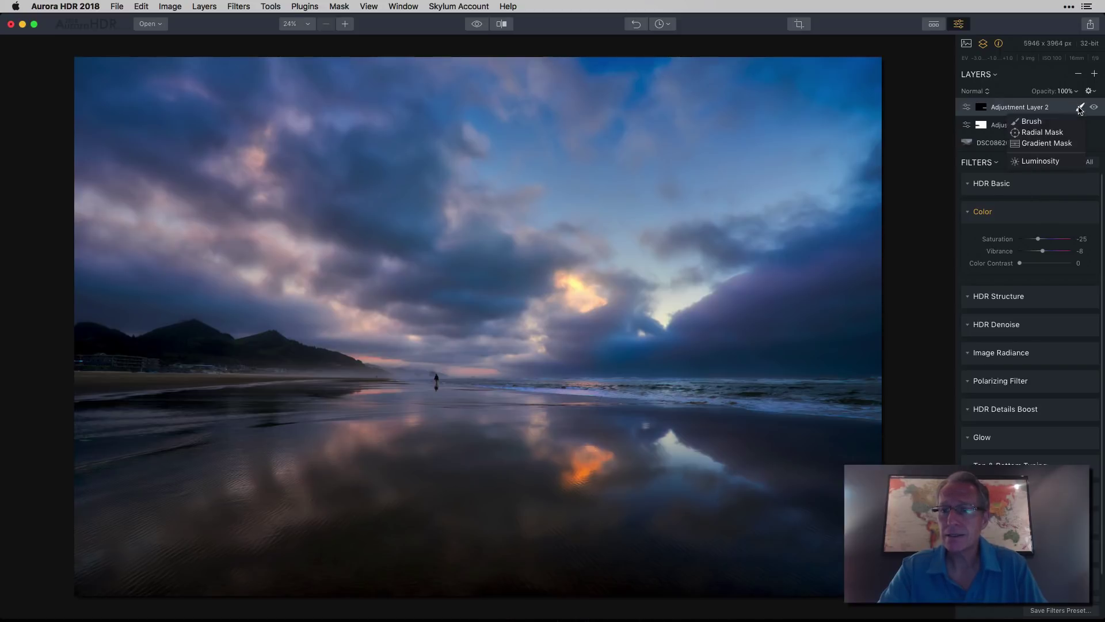
{"action": "left_click", "coordinate": [1032, 122]}
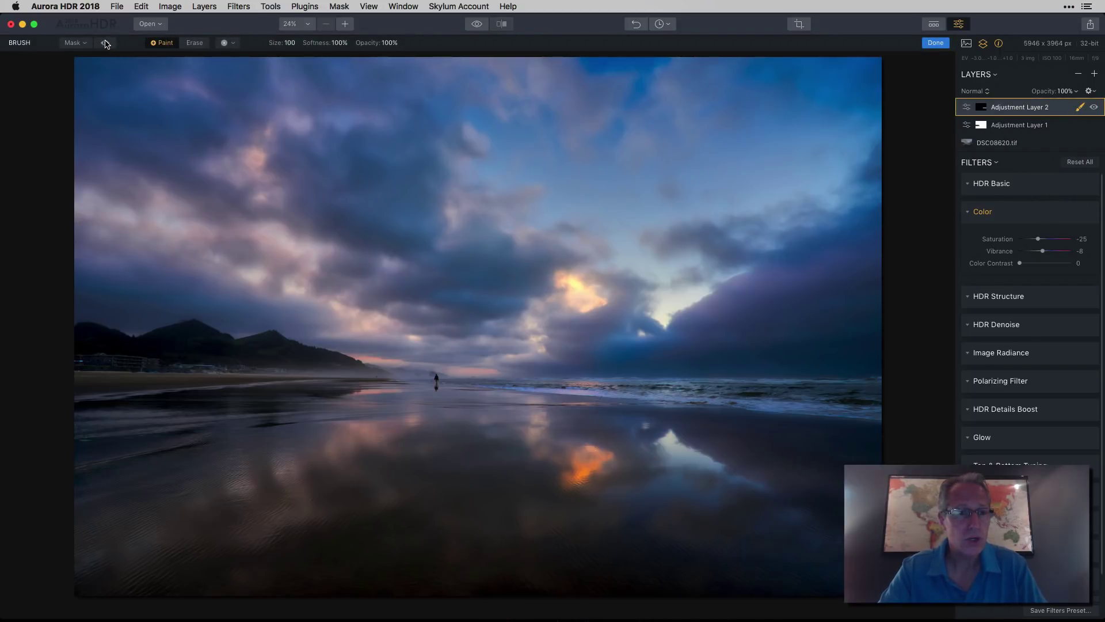
{"action": "left_click", "coordinate": [105, 43]}
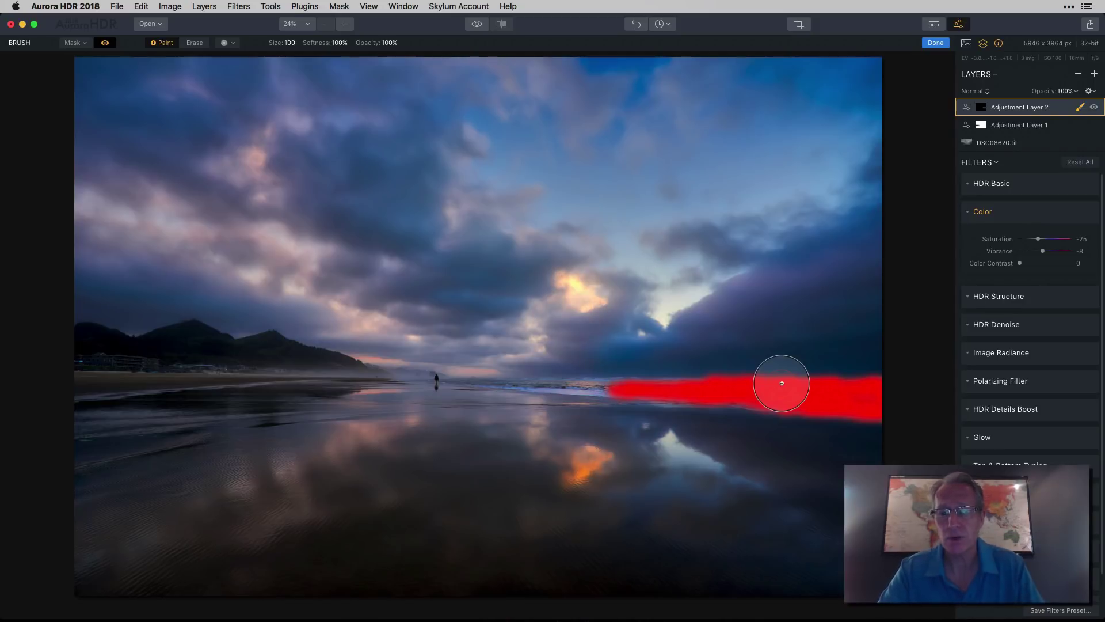
{"action": "left_click", "coordinate": [936, 44]}
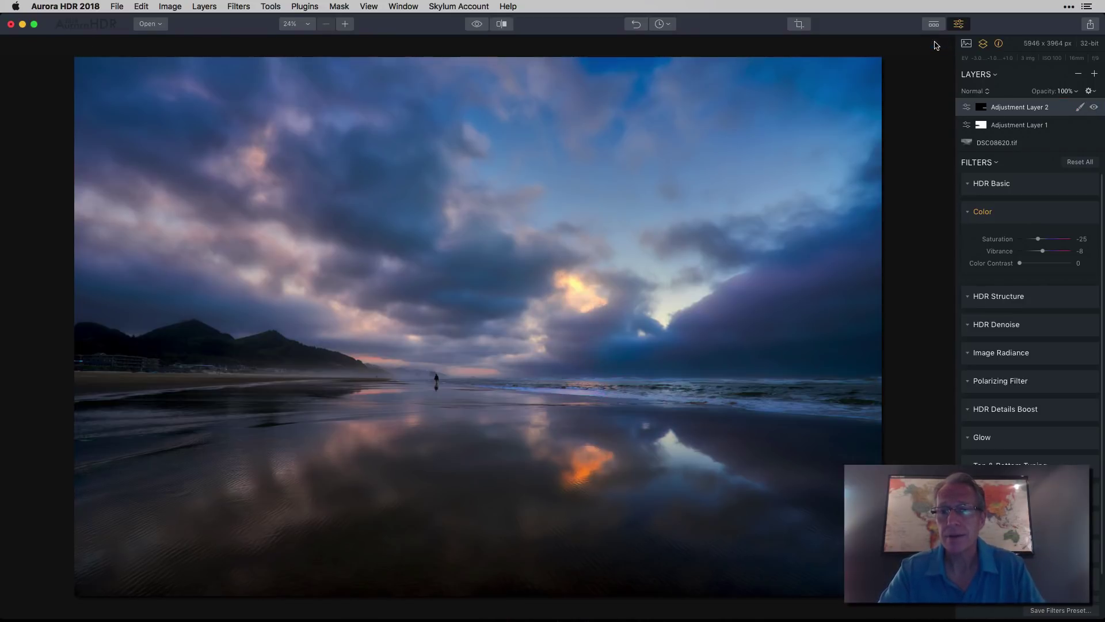
{"action": "left_click", "coordinate": [972, 210]}
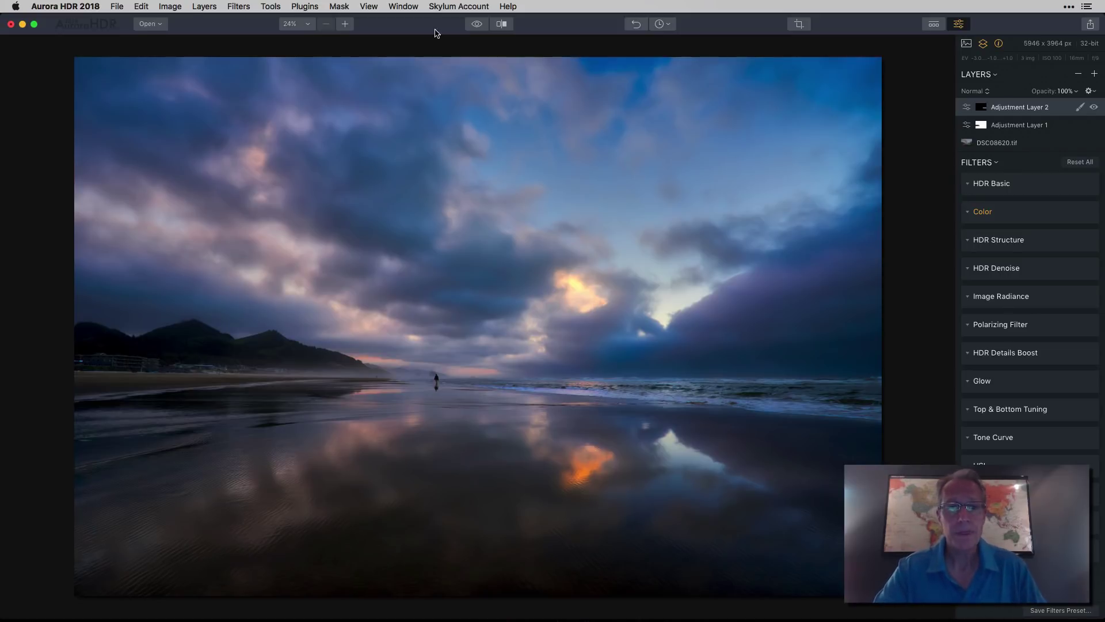
{"action": "left_click", "coordinate": [502, 24]}
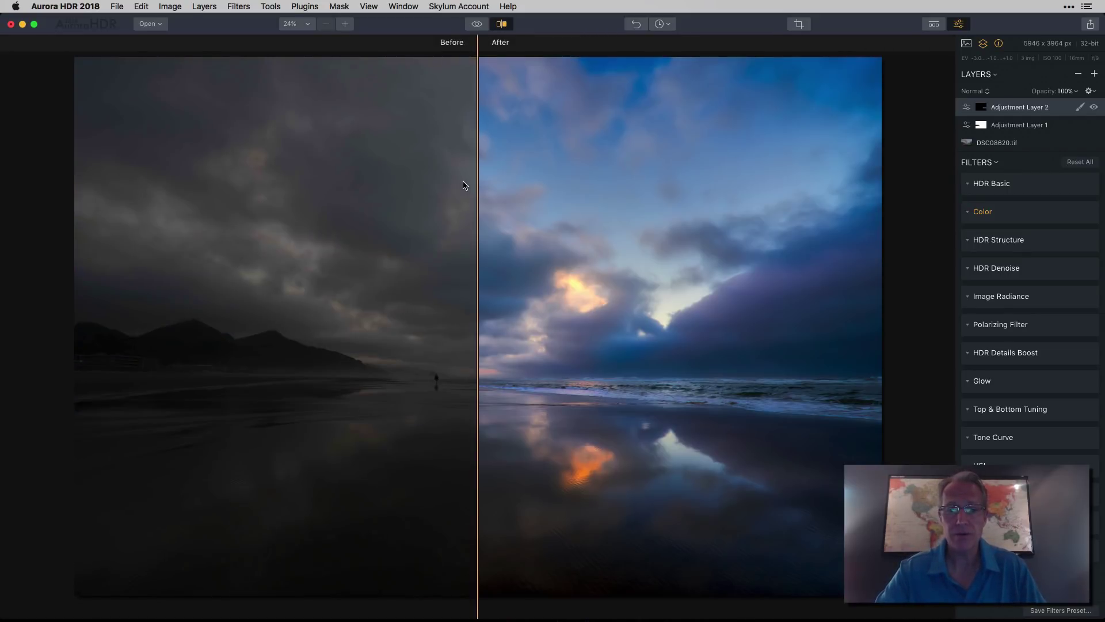
{"action": "left_click_drag", "start_coordinate": [478, 190], "coordinate": [439, 92]}
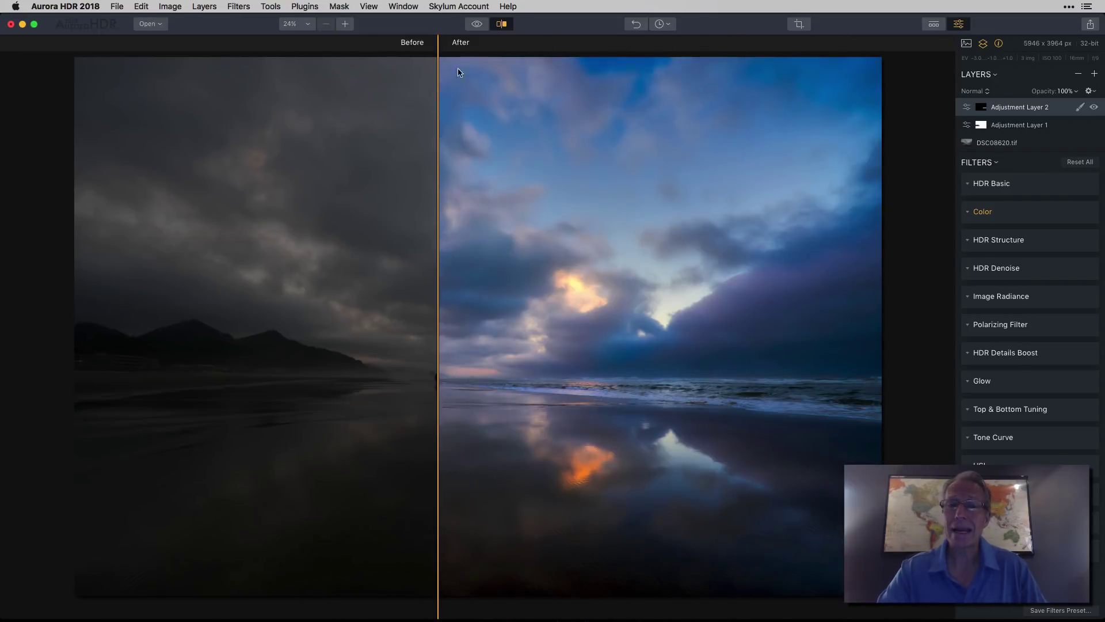
{"action": "left_click", "coordinate": [502, 25]}
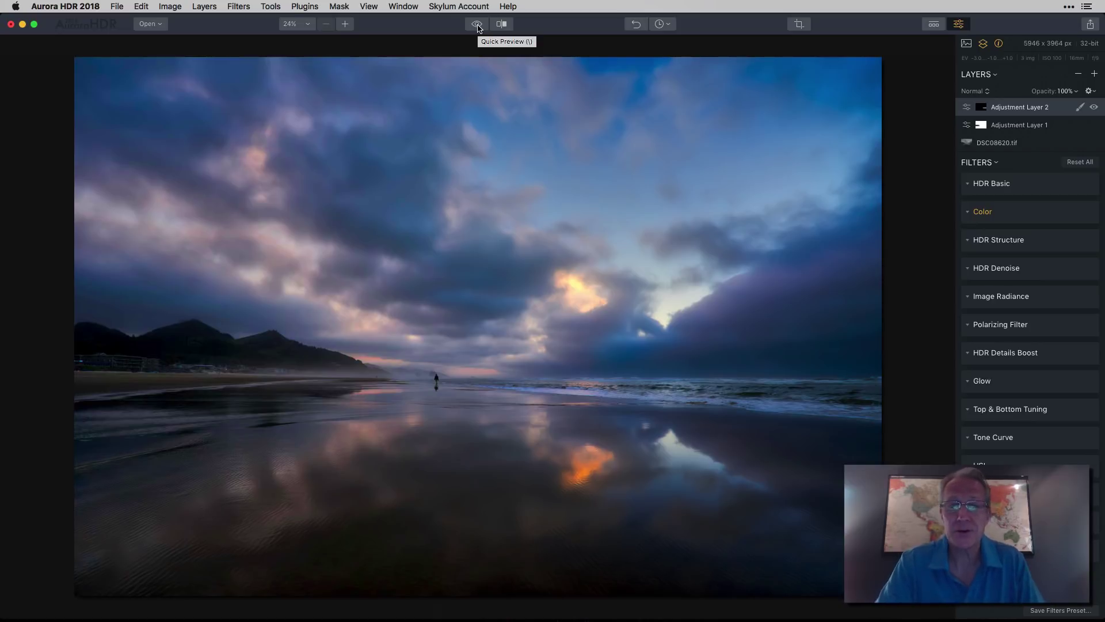
{"action": "left_click", "coordinate": [478, 25]}
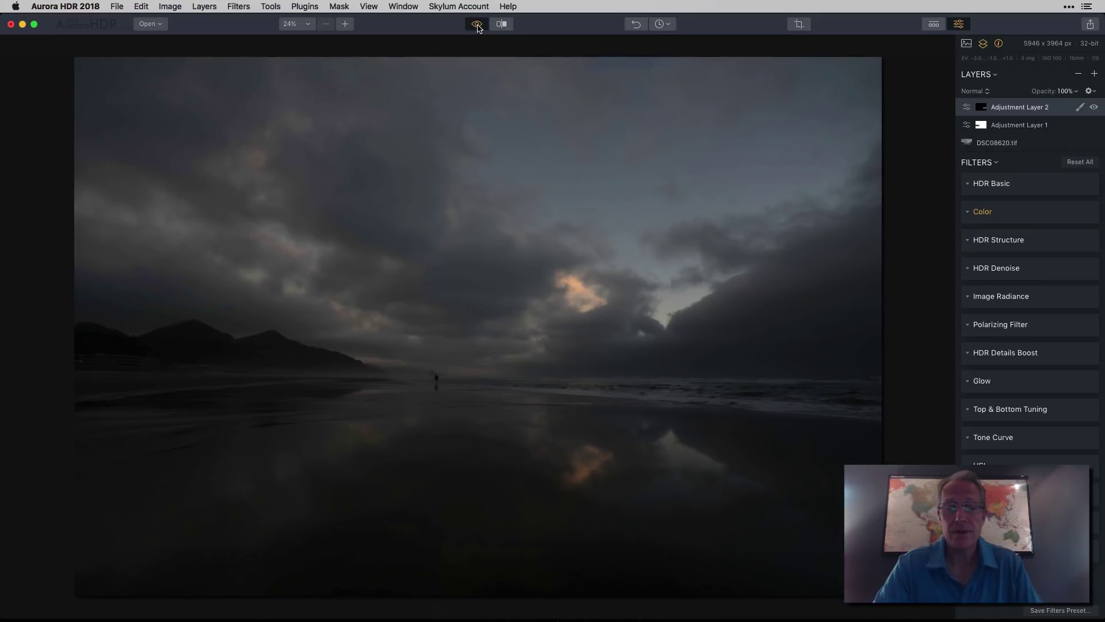
{"action": "left_click", "coordinate": [477, 25]}
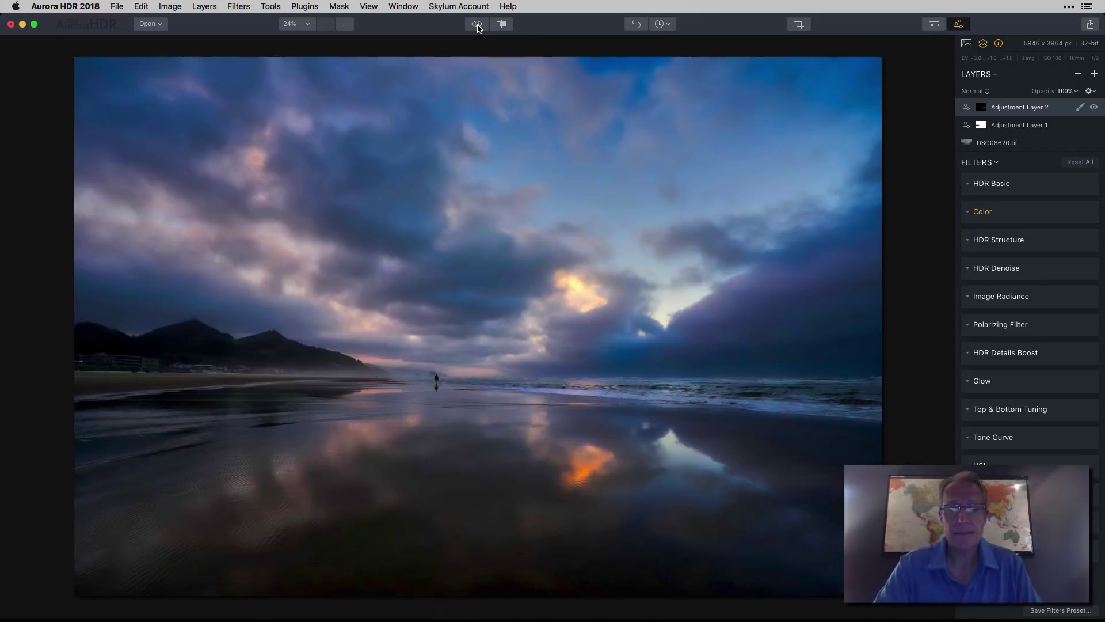